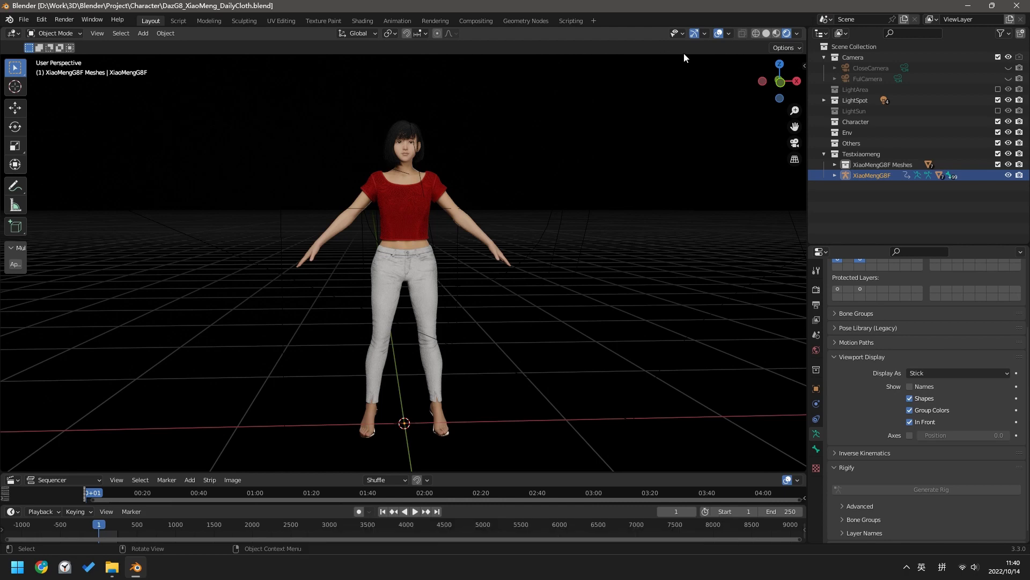
Switch the viewport to solid shading and retarget the chosen SummerTime VMD motion onto the XiaoMengG8F rig.
left_click_drag(791, 97, 792, 103)
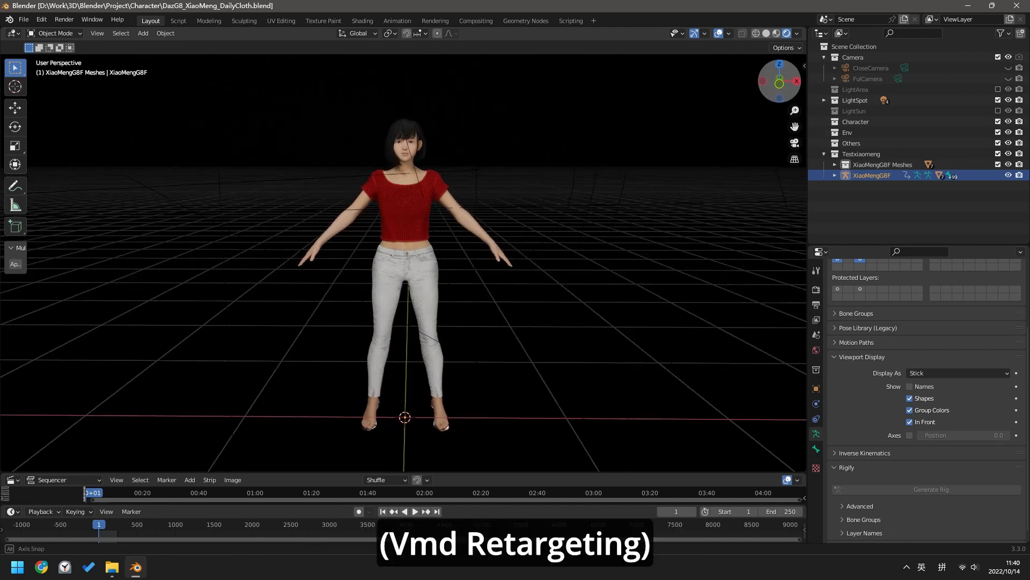
left_click(766, 35)
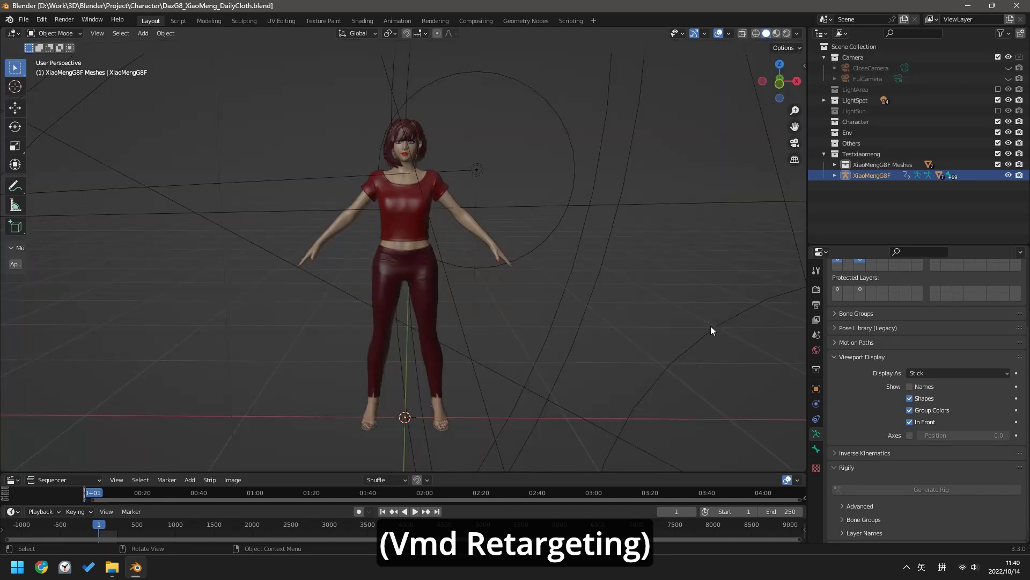
key("n")
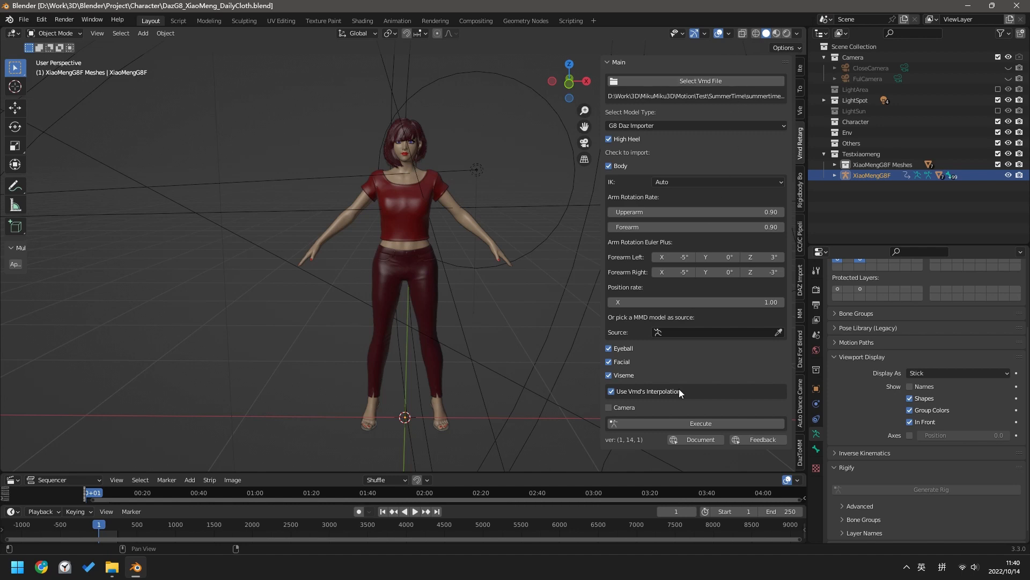
left_click(675, 424)
key("n")
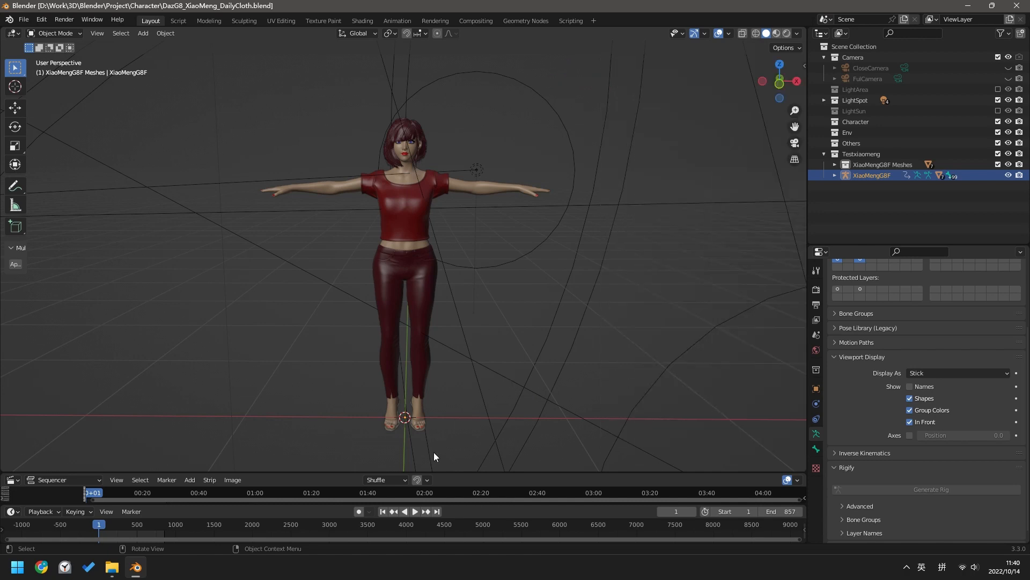
Play back part of the retargeted dance animation and return to the first frame.
left_click(415, 511)
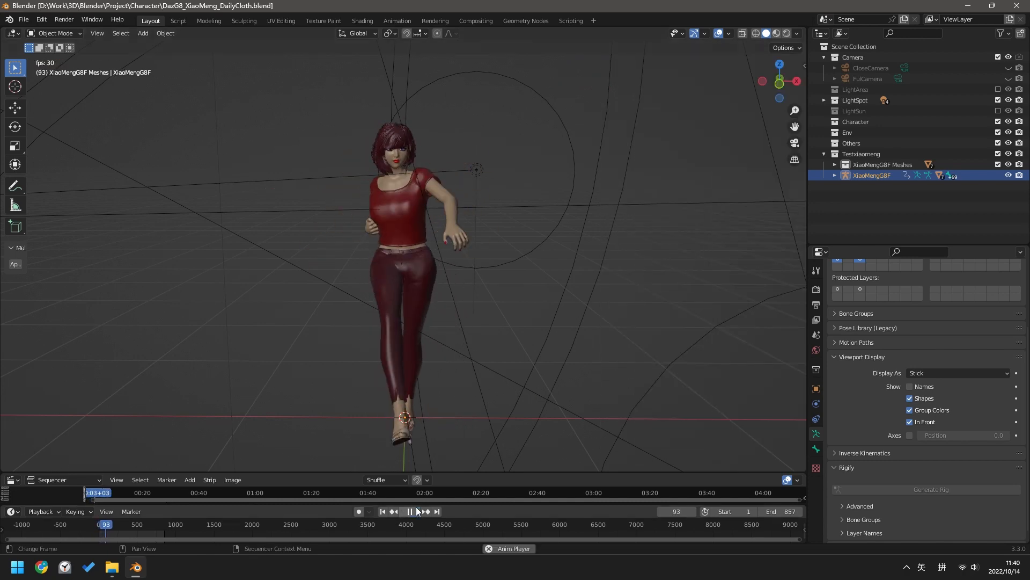
left_click(412, 512)
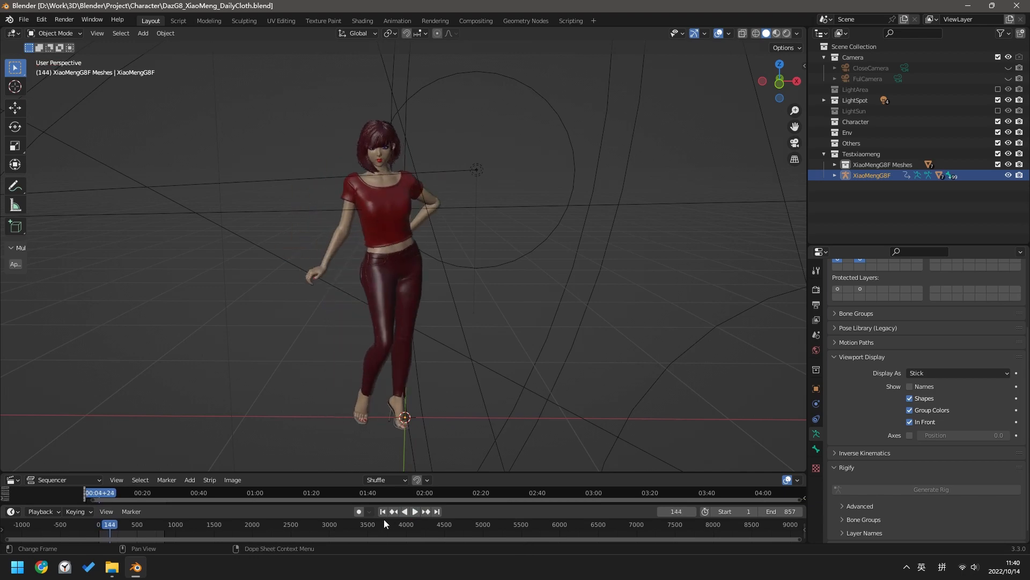
left_click(383, 513)
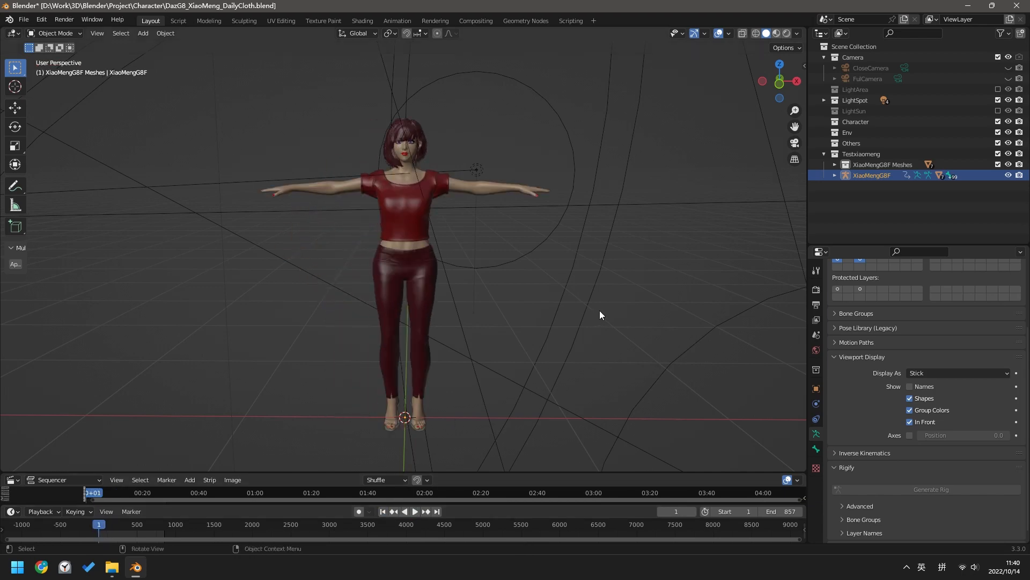
Replace the Sequencer with the Nonlinear Animation editor and enlarge it to show the rig's imported VMD motion strips.
left_click(17, 479)
left_click(135, 419)
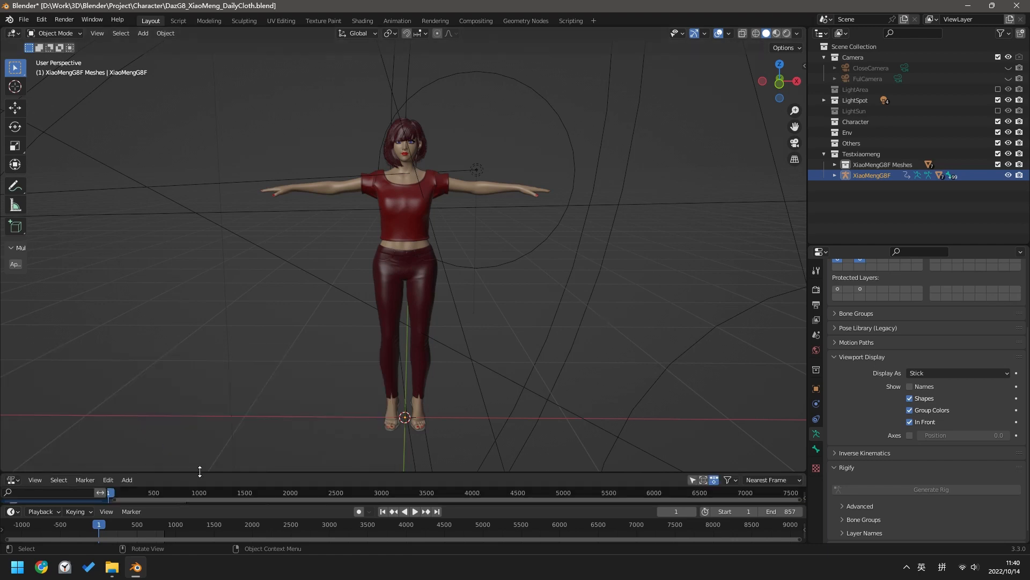
left_click_drag(202, 472, 204, 251)
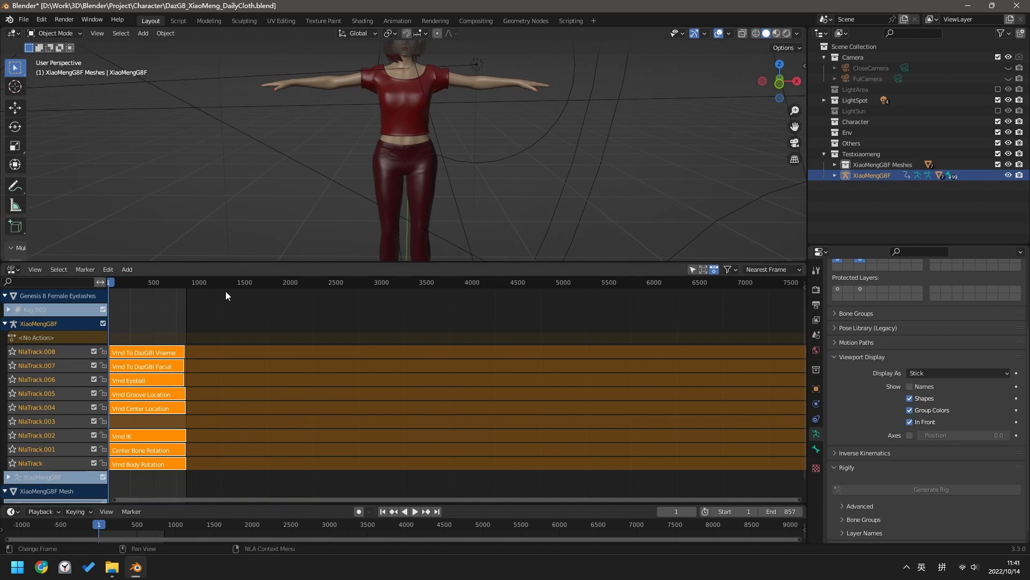
key("Home")
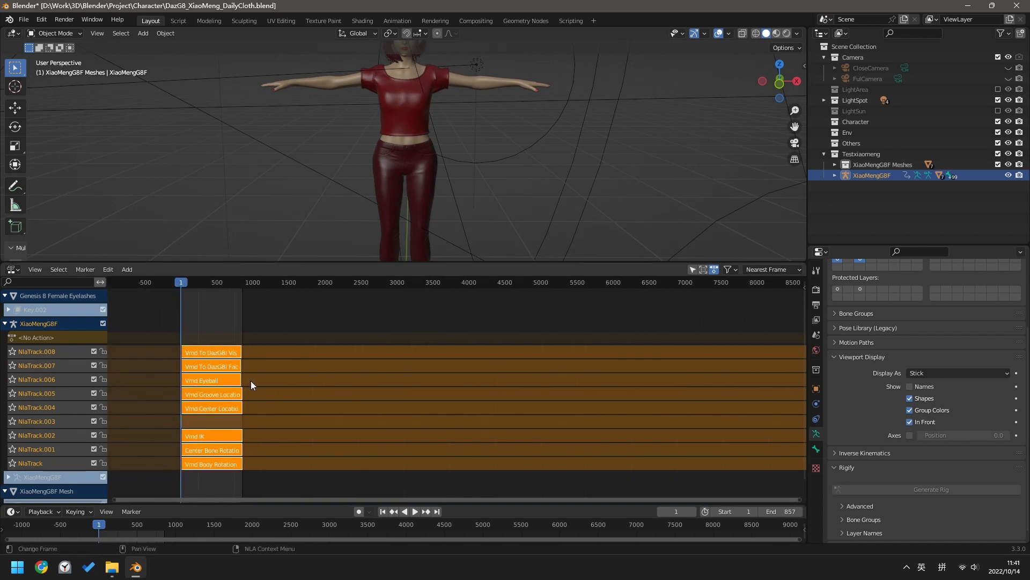
middle_click_drag(249, 386, 404, 379)
scroll(404, 379, "up", 5)
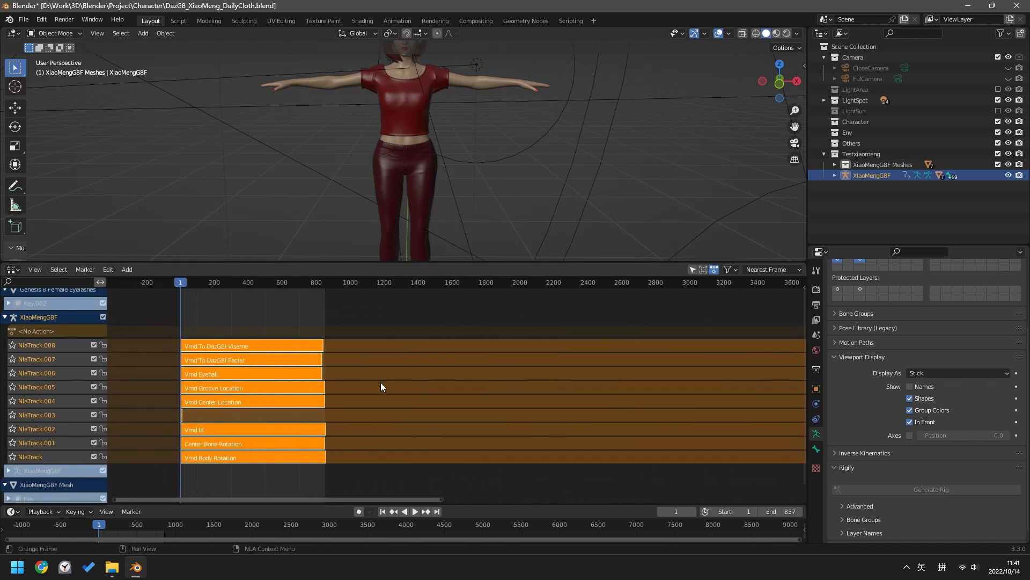
middle_click_drag(312, 390, 313, 390)
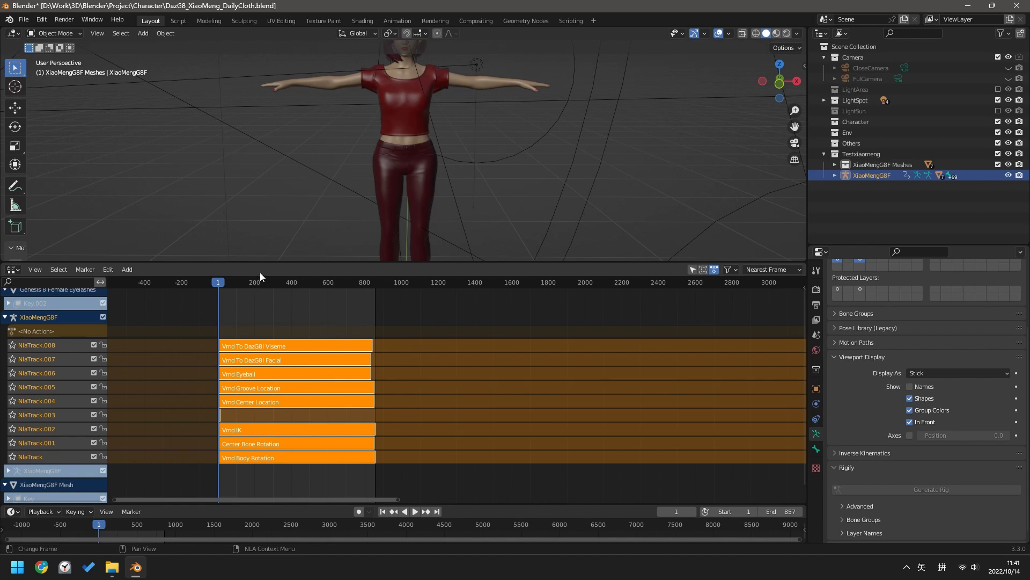
left_click_drag(258, 263, 268, 336)
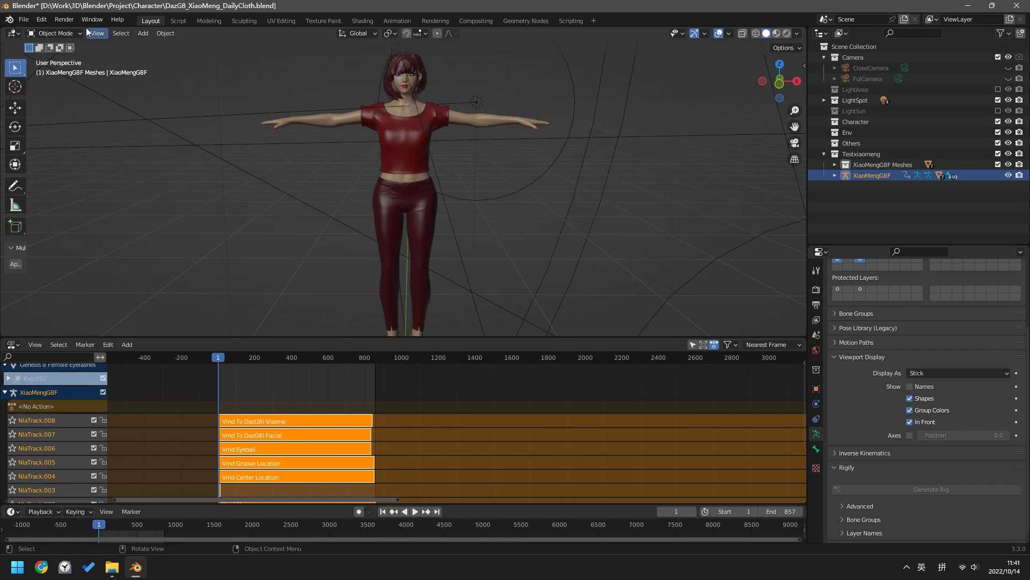
In Pose Mode, bake the rig's action for all bones with Visual Keying, Clear Constraints and Overwrite Current Action enabled.
left_click(69, 32)
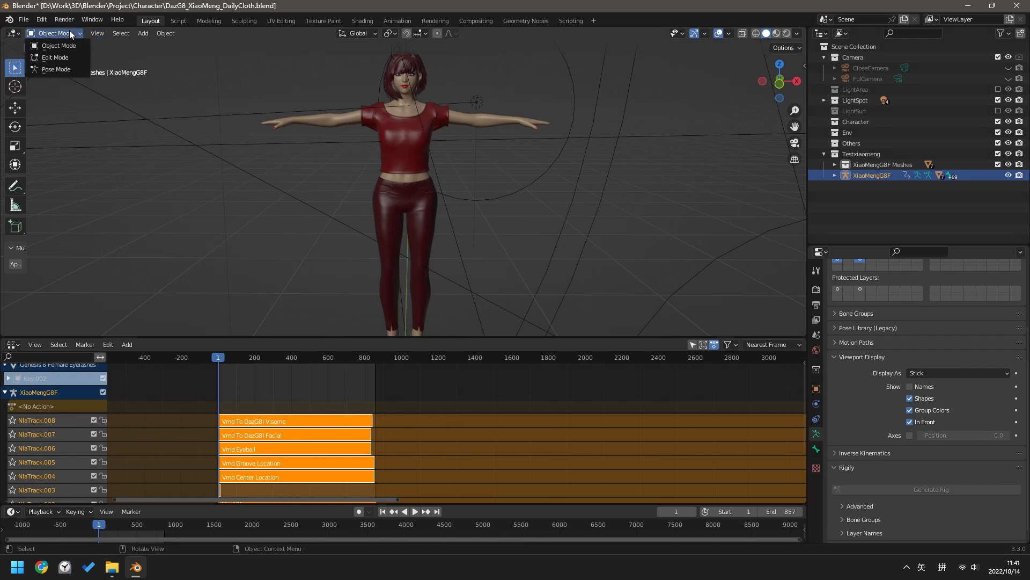
left_click(57, 69)
left_click(145, 34)
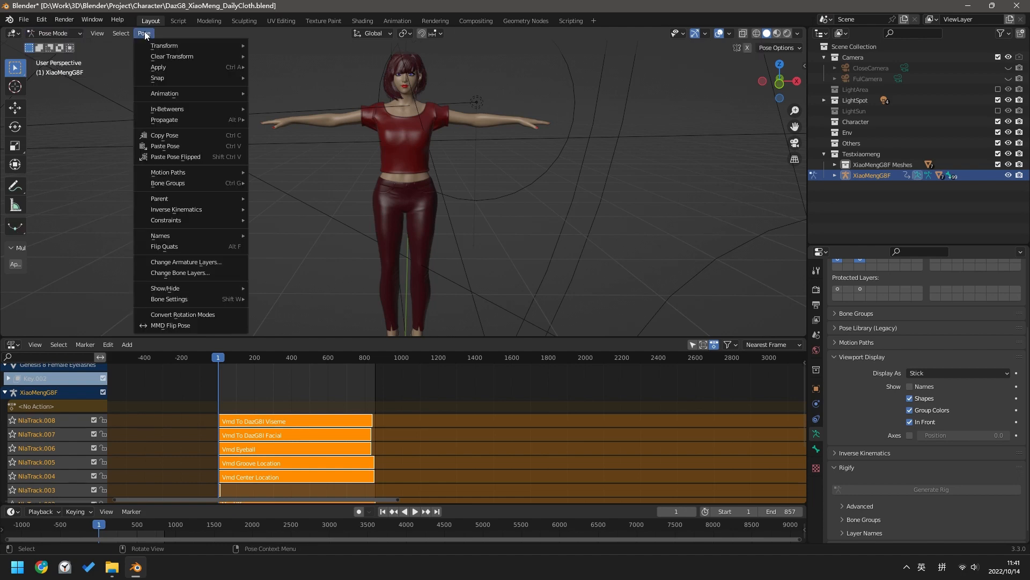
mouse_move(175, 92)
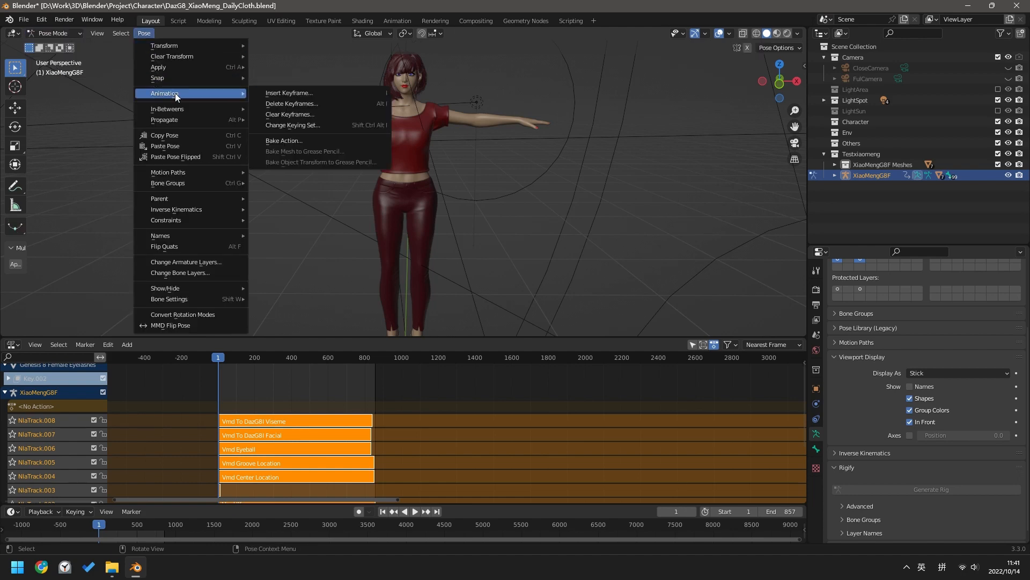
left_click(318, 139)
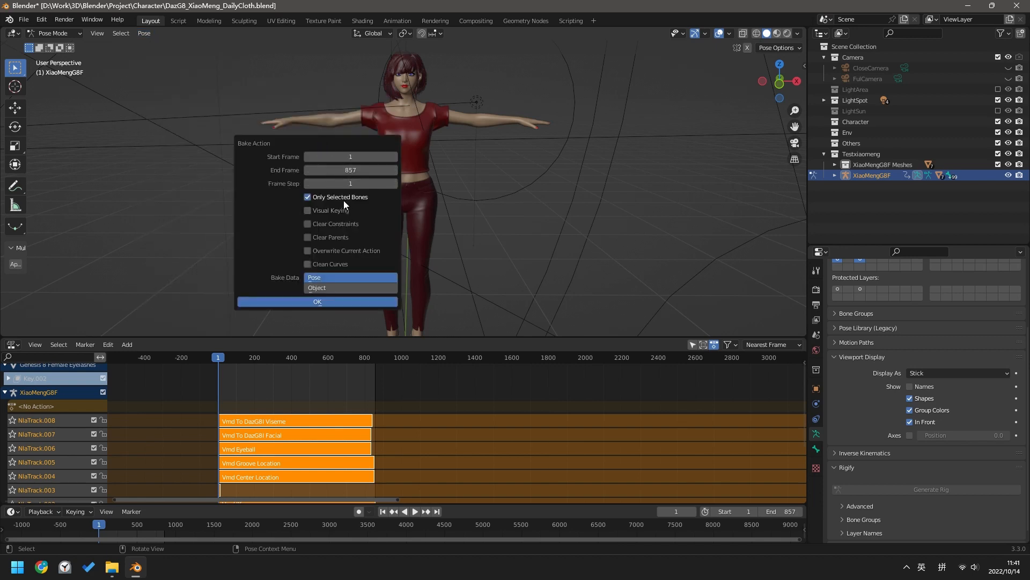
left_click(307, 198)
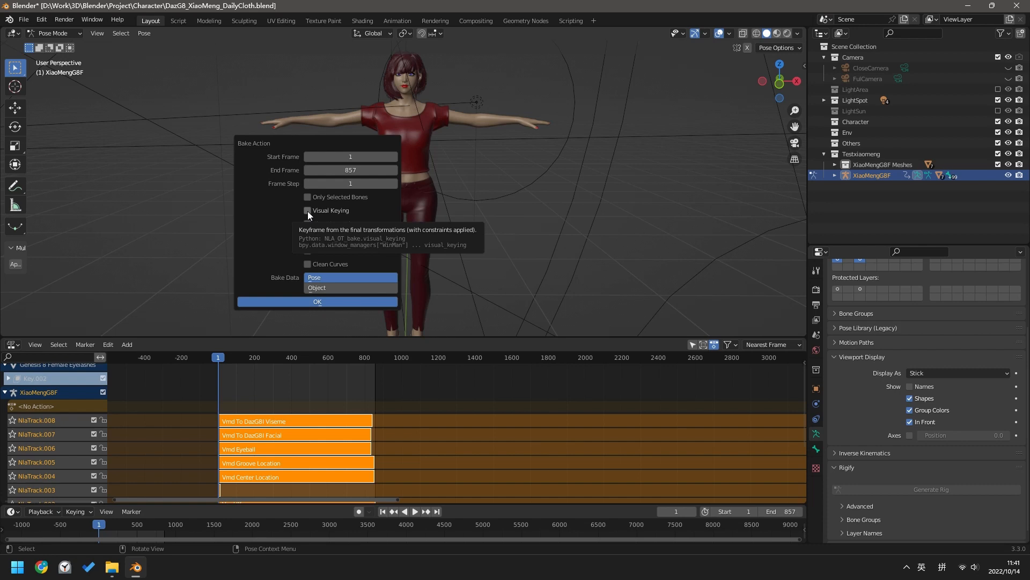
left_click(307, 211)
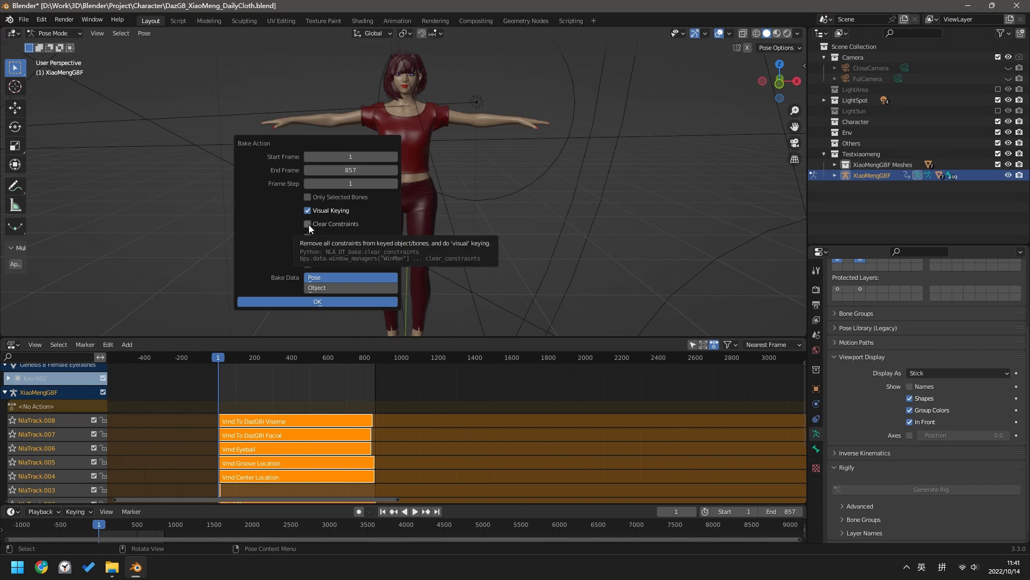
left_click(308, 225)
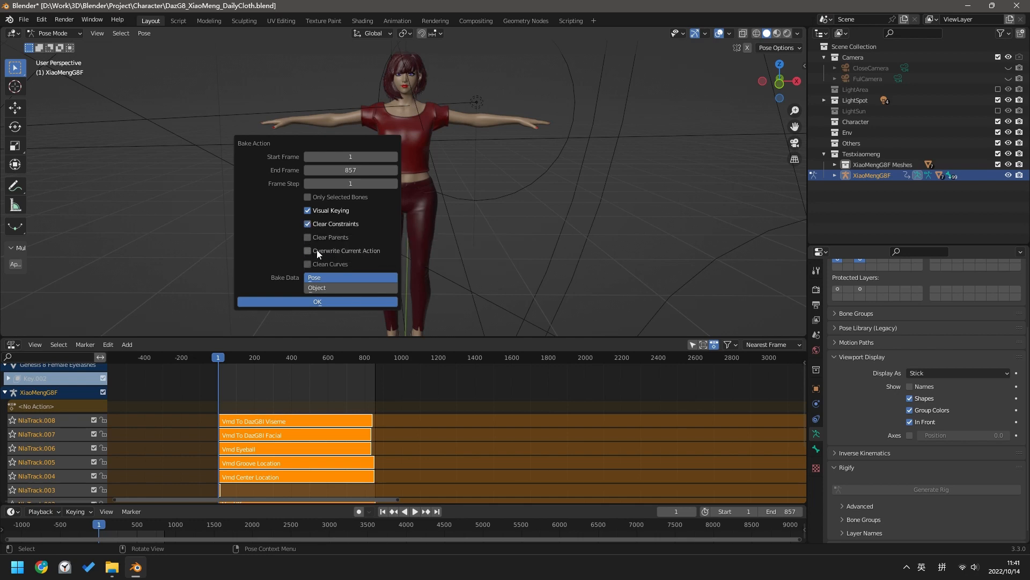
left_click(307, 251)
left_click(298, 299)
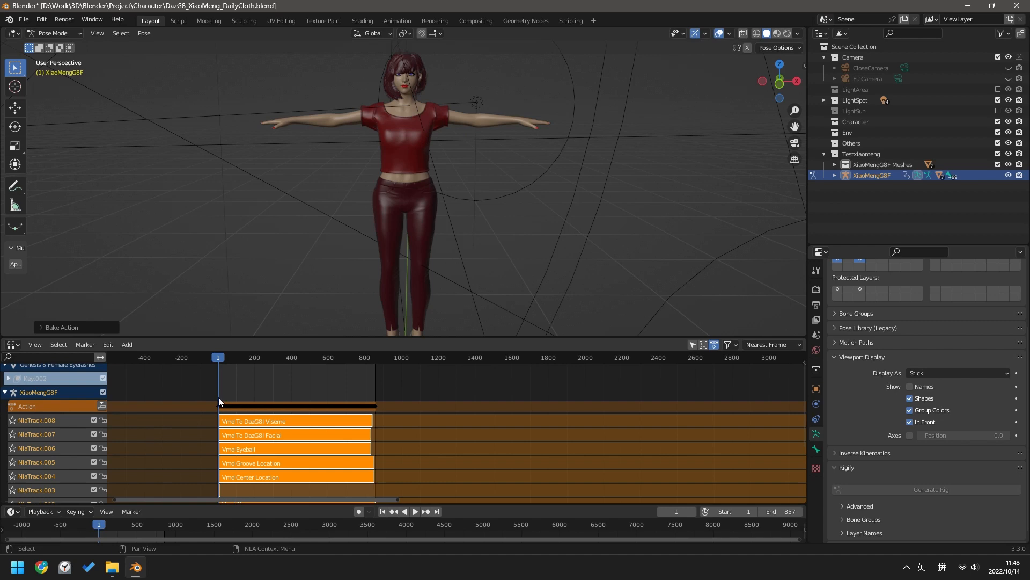
Shrink the Nonlinear Animation editor, play back the baked animation and return to the first frame.
left_click(292, 302)
left_click_drag(303, 337, 304, 442)
key("space")
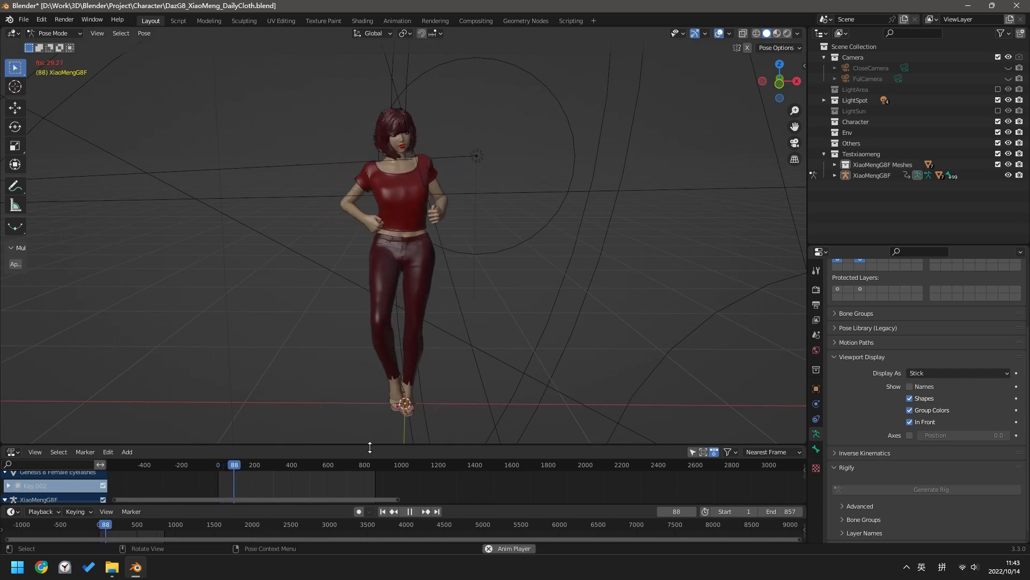
left_click(382, 511)
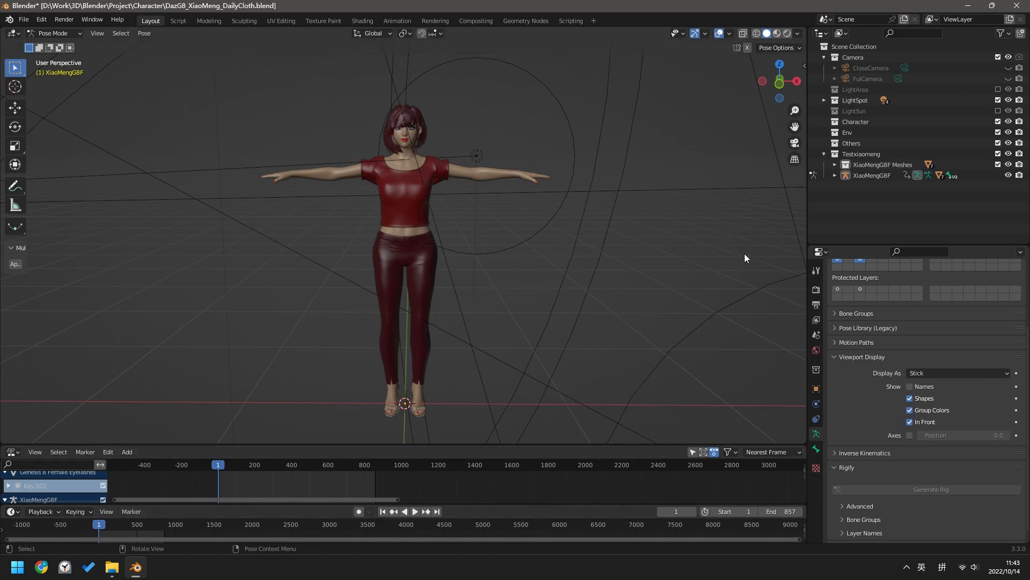
Start saving a pose preset with the DAZ Importer's Posing tools.
key("n")
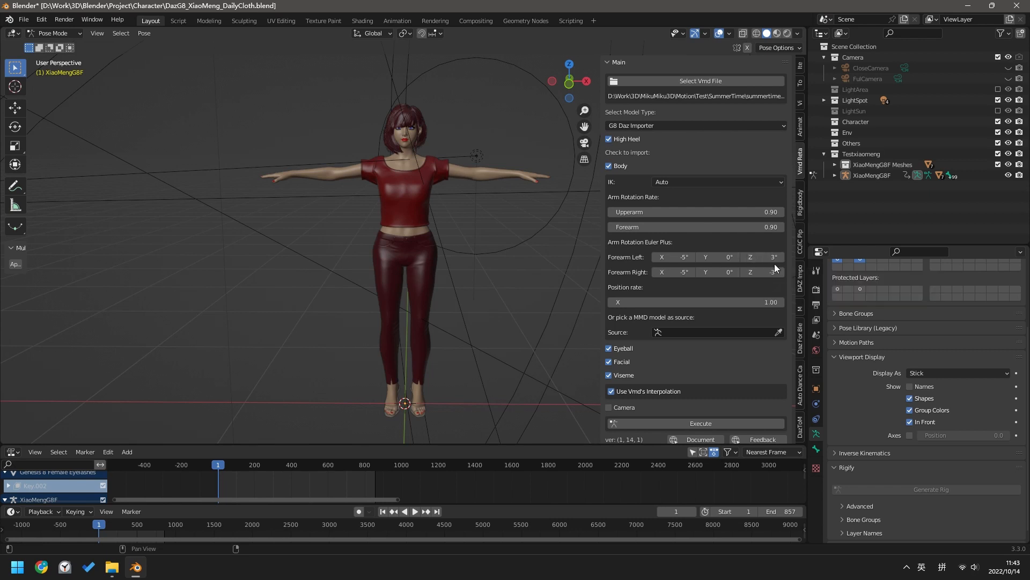
left_click(803, 276)
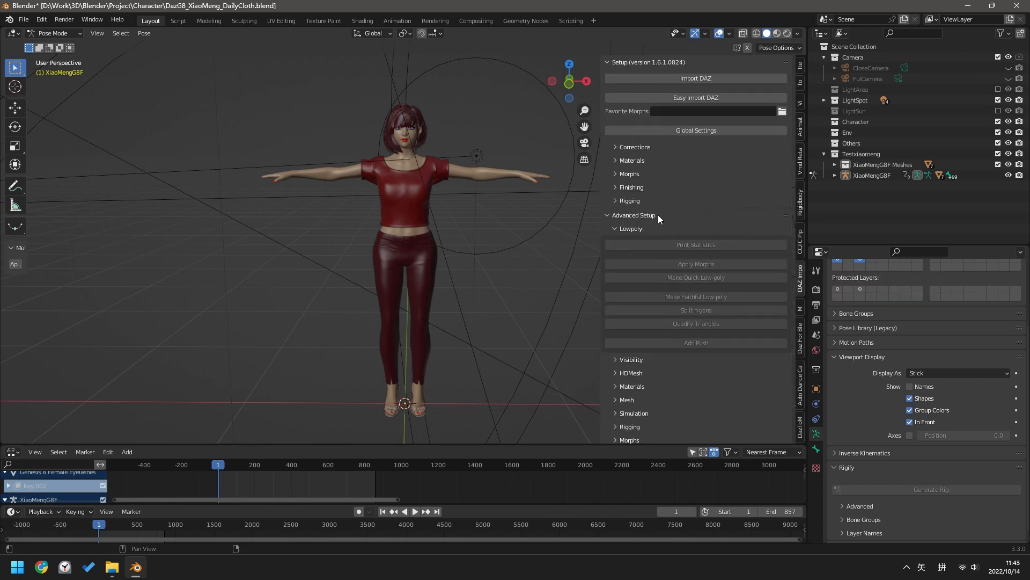
scroll(658, 214, "down", 3)
left_click(607, 156)
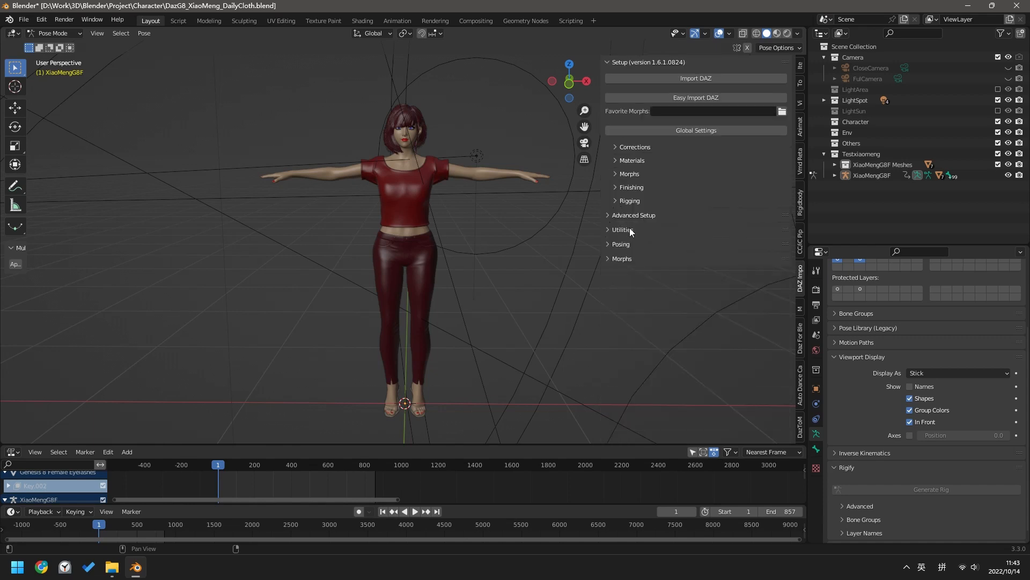
left_click(607, 244)
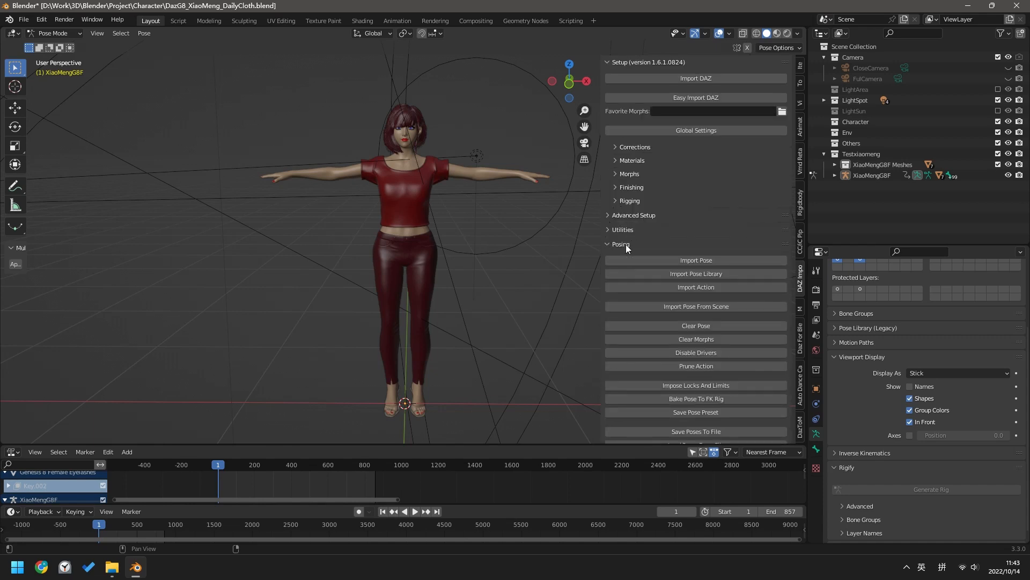
scroll(674, 243, "down", 4)
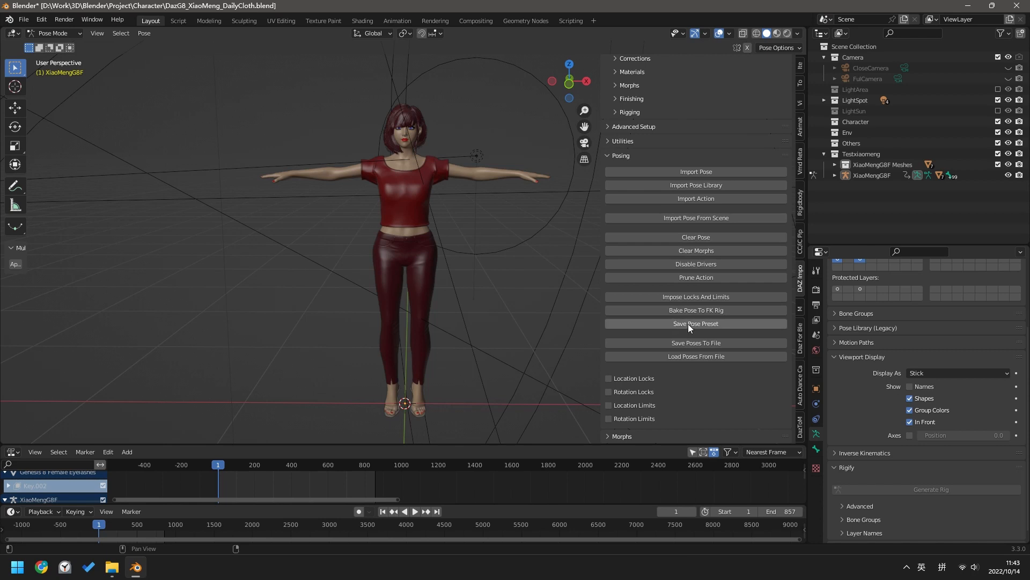
left_click(707, 326)
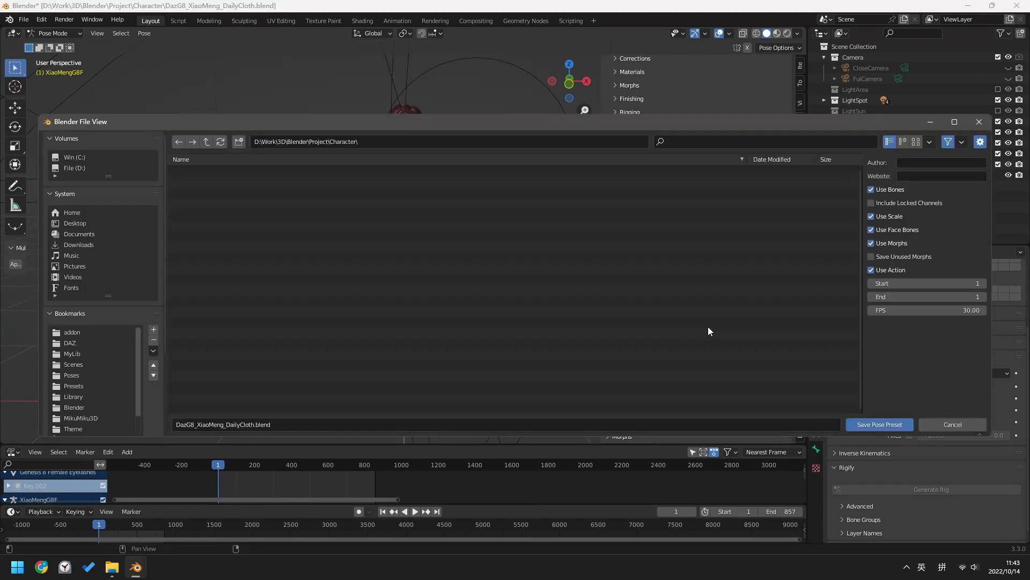
Choose the MMD folder inside the bookmarked Presets directory as the pose preset's save location.
scroll(155, 392, "down", 2)
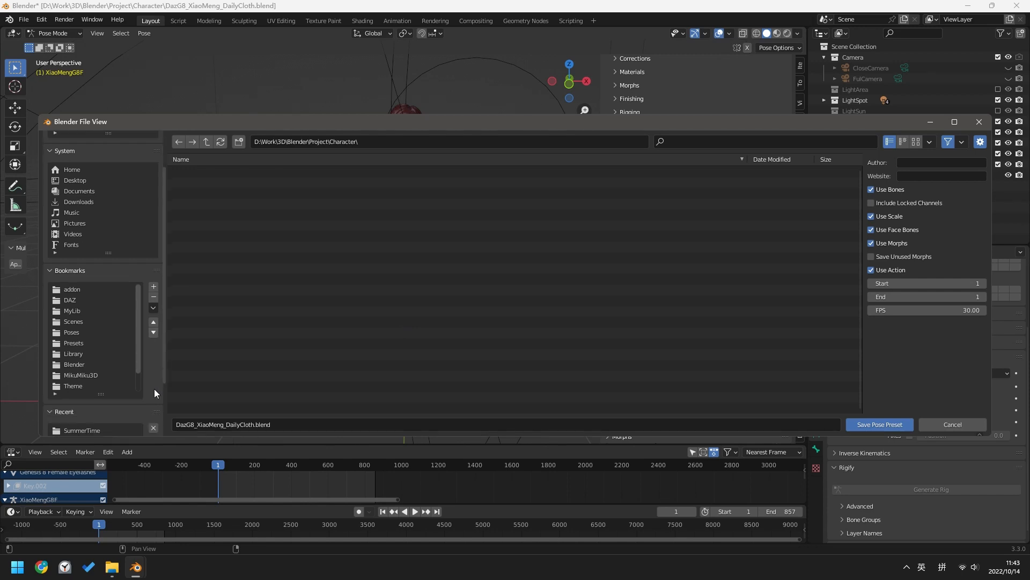
left_click(99, 341)
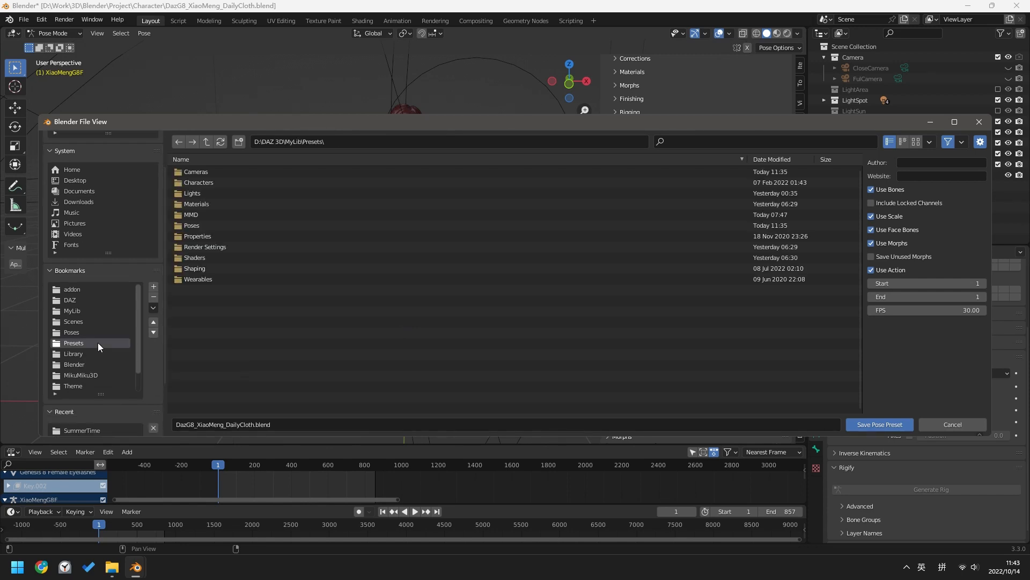
left_click(208, 217)
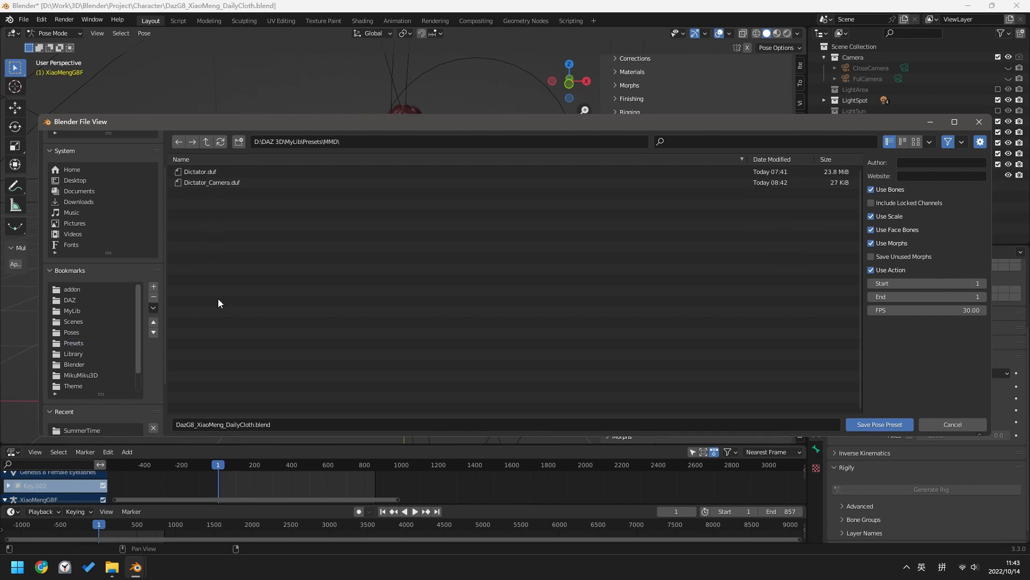
Name the pose preset file SummerTime, without the .blend extension.
left_click(249, 424)
left_click_drag(254, 425, 168, 423)
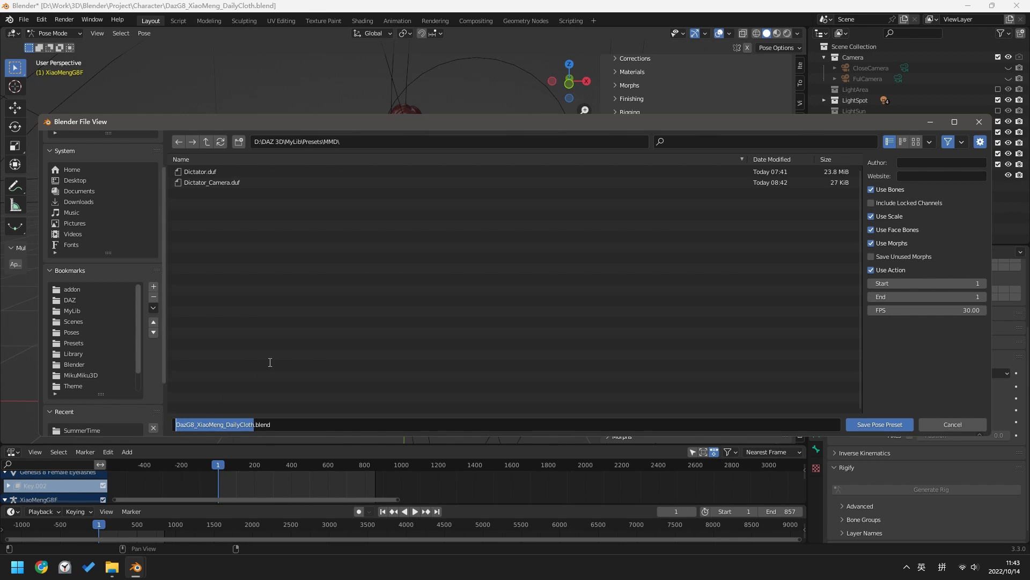
type("SummerT")
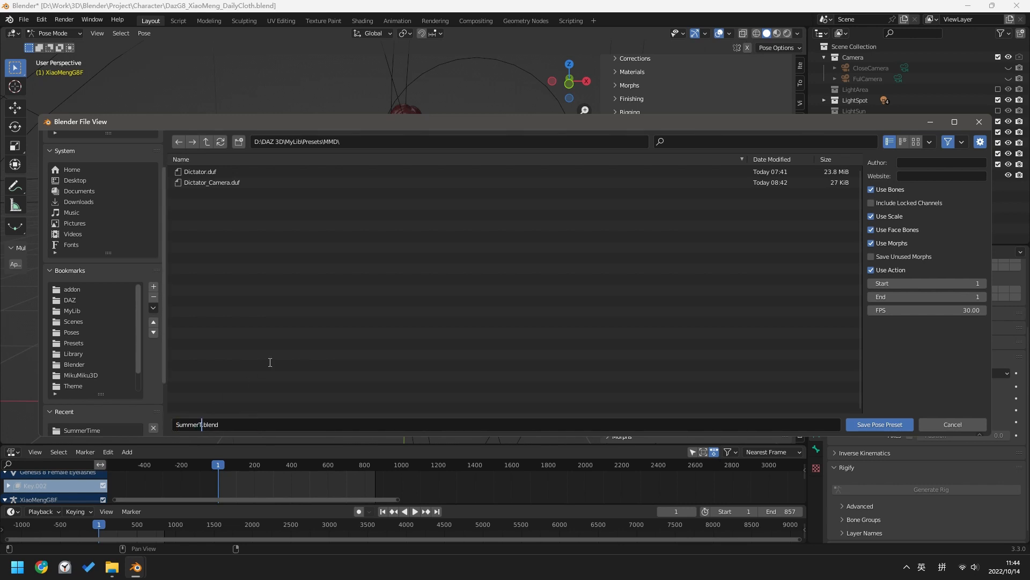
type("ime")
key("BackSpace")
key("BackSpace")
key("BackSpace")
key("BackSpace")
key("BackSpace")
key("BackSpace")
left_click(873, 327)
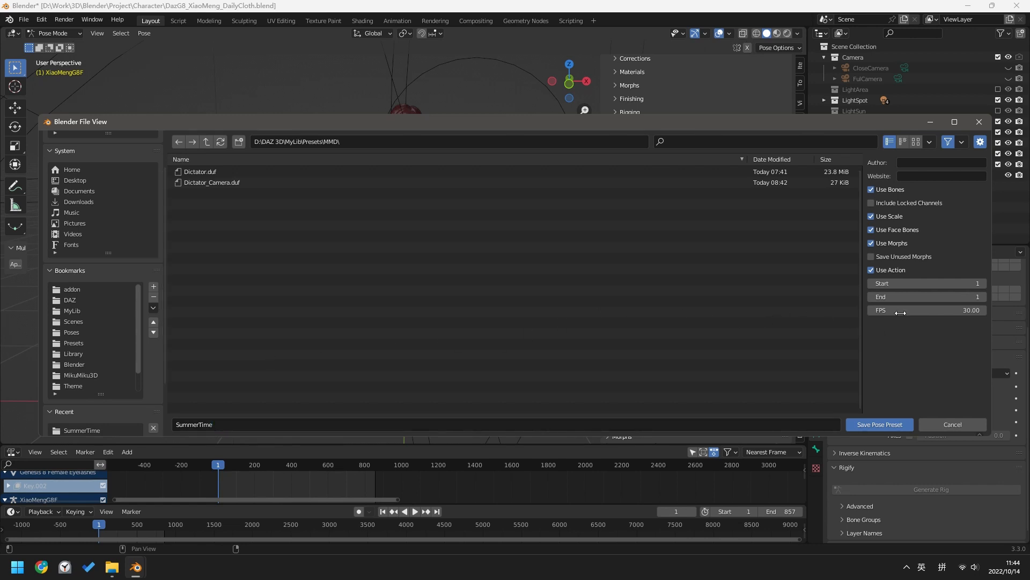
Set the preset's end frame to 857, disable Use Scale and Use Morphs, and save the SummerTime pose preset.
left_click(949, 294)
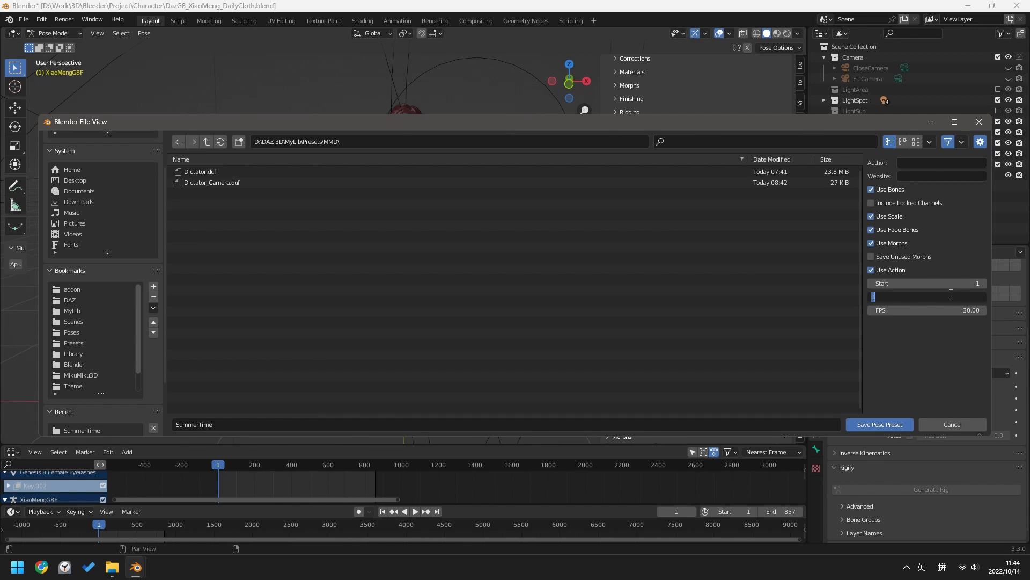
type("857")
key("Return")
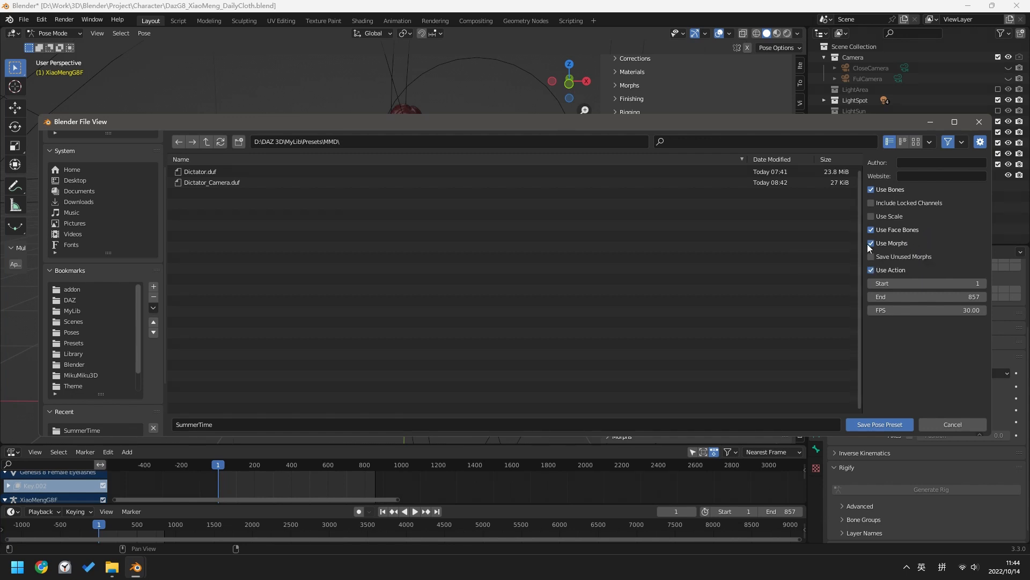
left_click(870, 244)
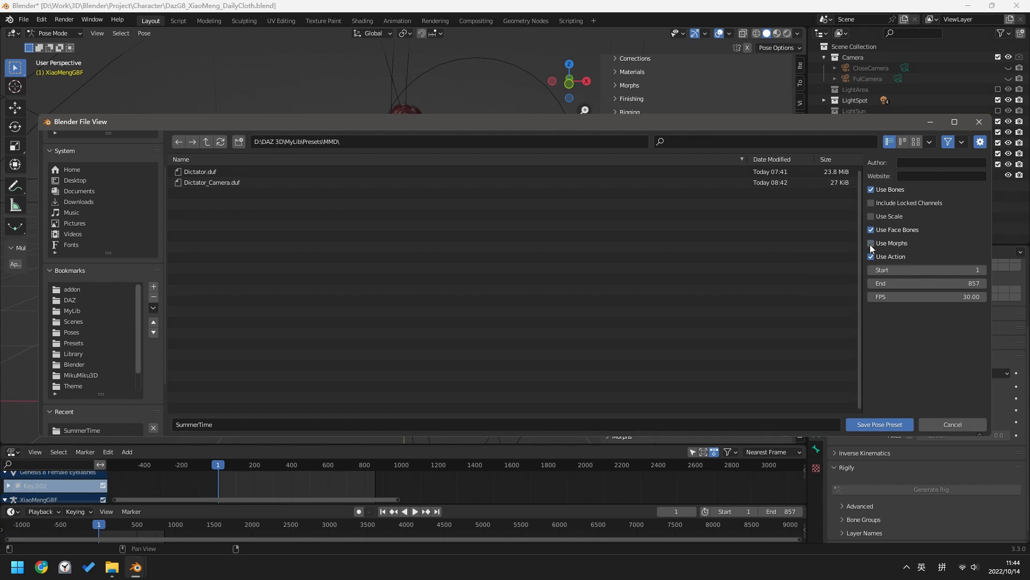
left_click(889, 423)
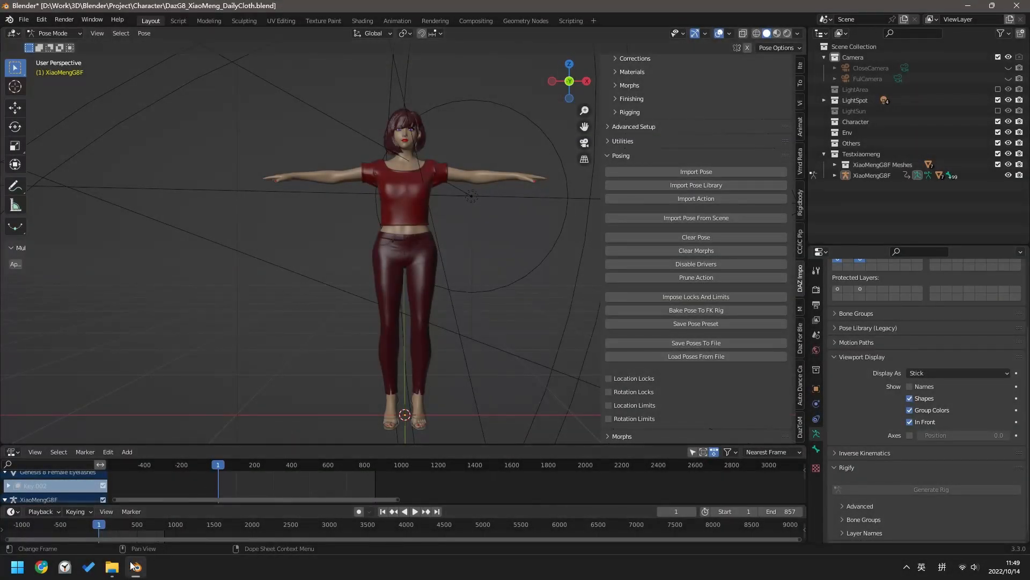
Check the exported SummerTime.duf in File Explorer's MMD folder and return to Blender.
mouse_move(112, 567)
left_click(264, 520)
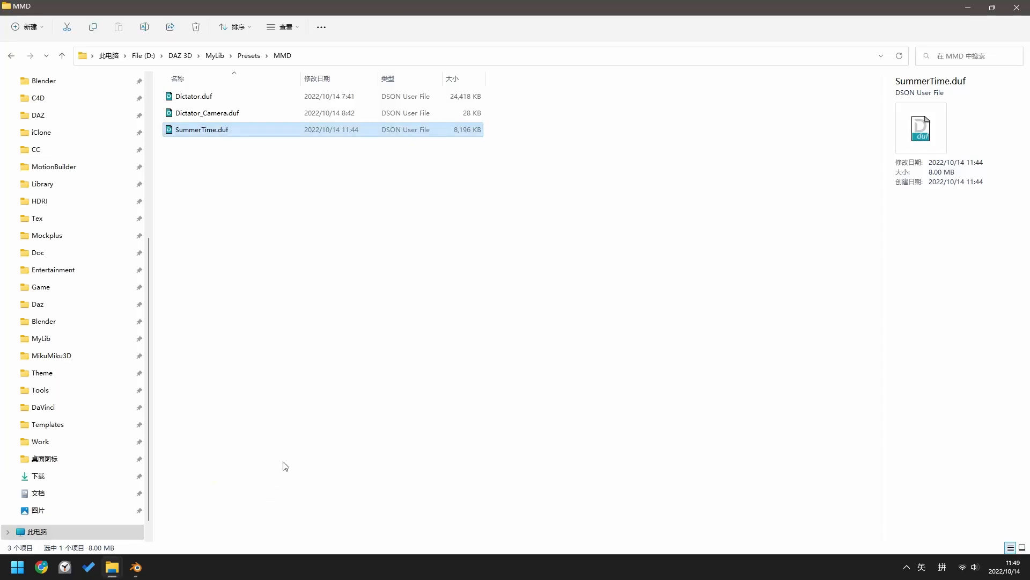
left_click(322, 255)
left_click(212, 135)
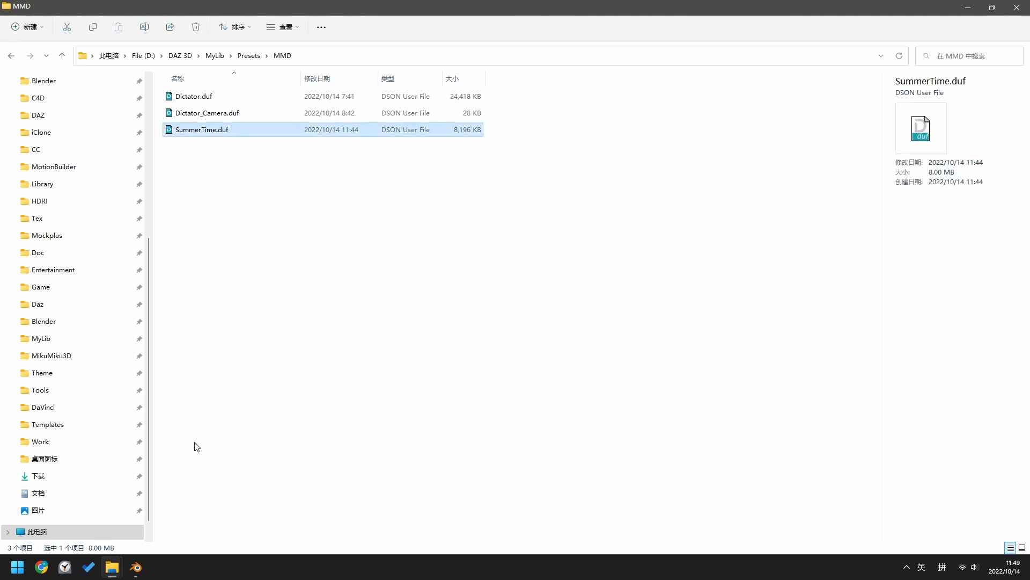
mouse_move(136, 566)
left_click(242, 507)
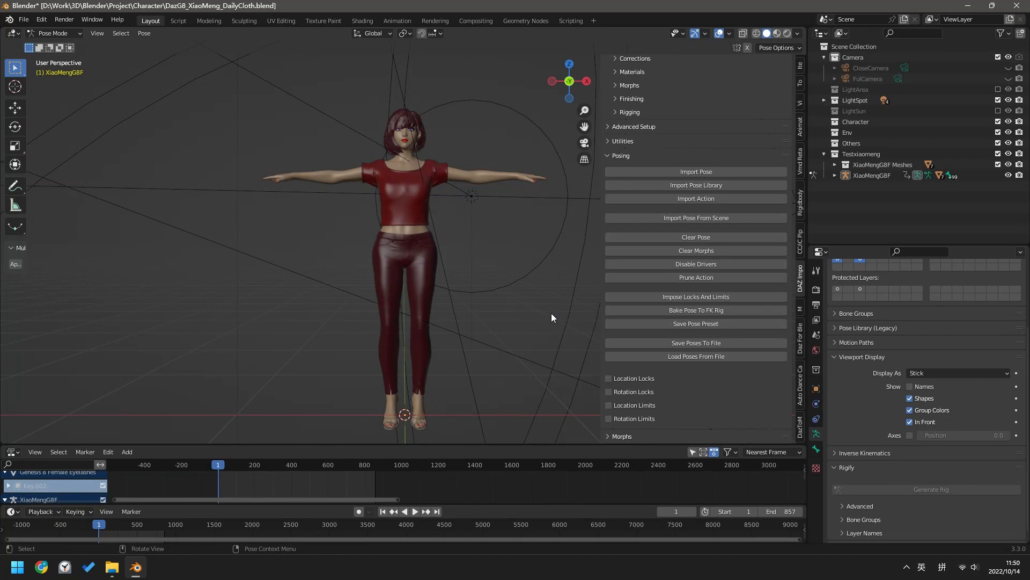
Switch to Object Mode and generate an Auto Dance Camera for XiaoMengG8F with the existing shot settings.
left_click(53, 33)
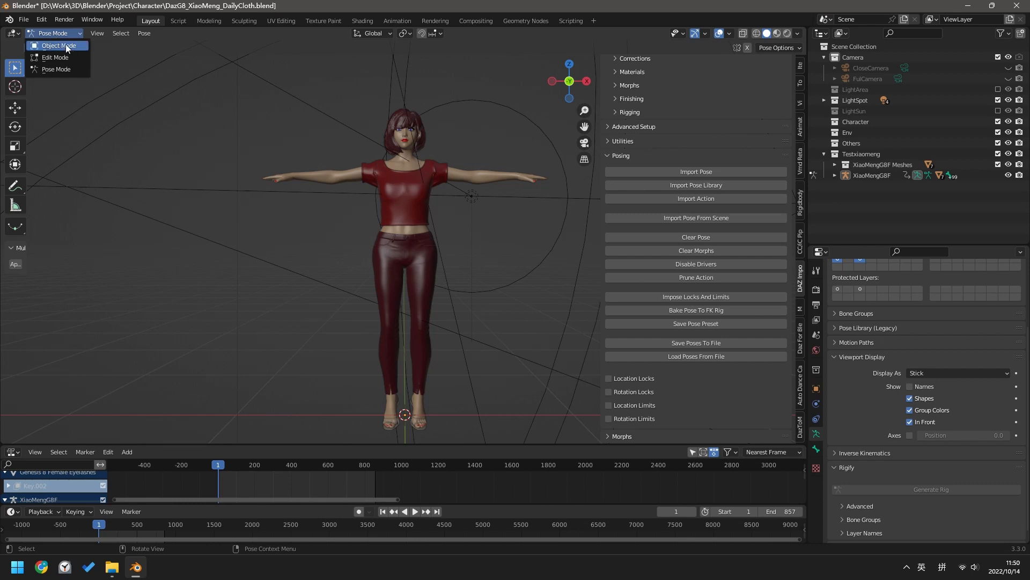
left_click(68, 48)
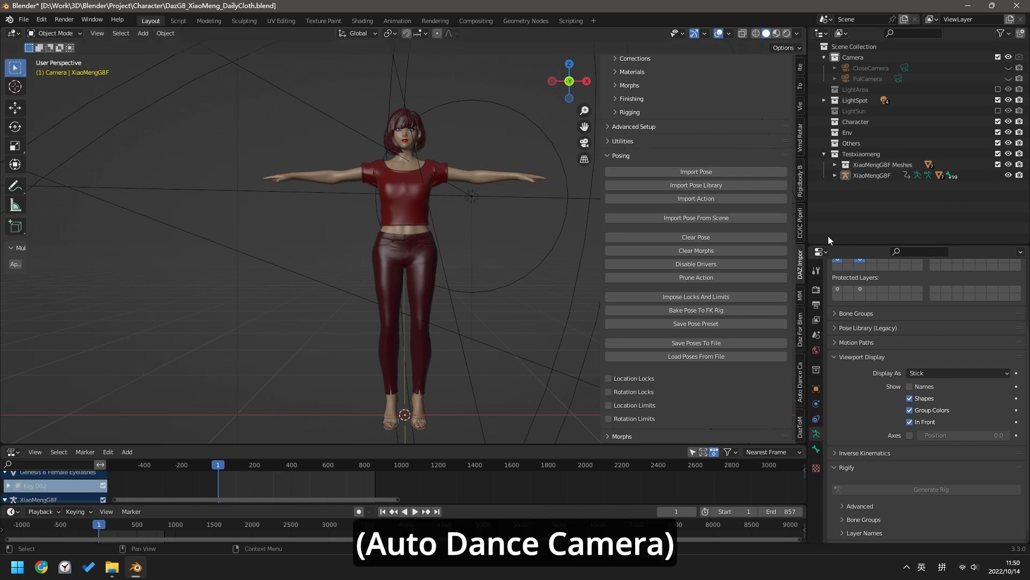
left_click(799, 369)
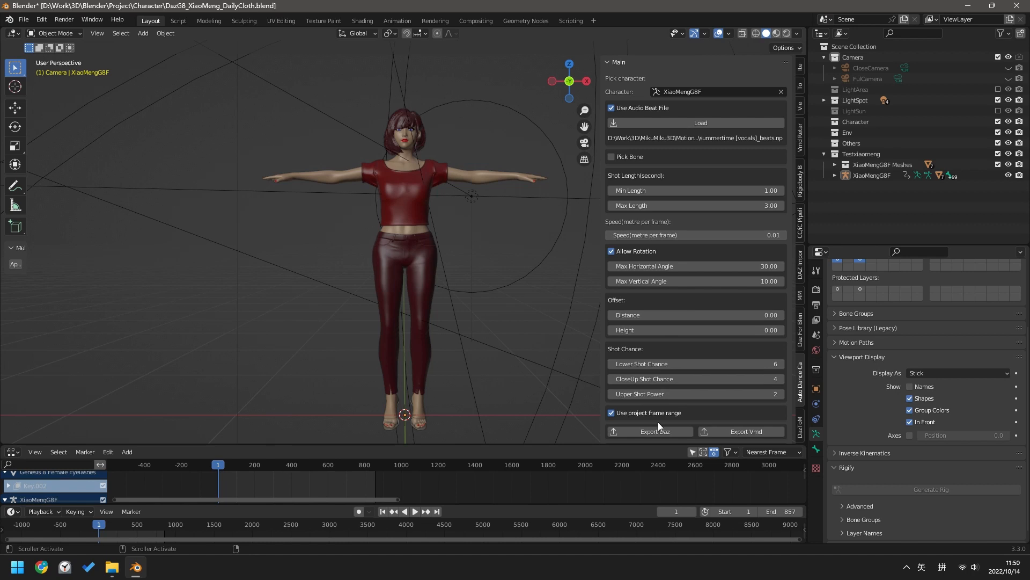
scroll(658, 417, "down", 2)
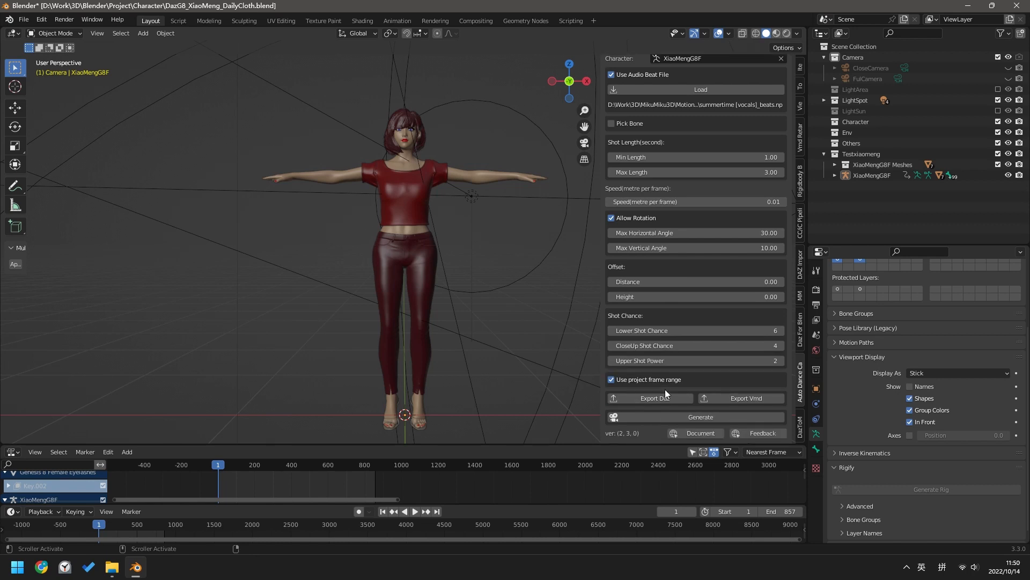
left_click(671, 417)
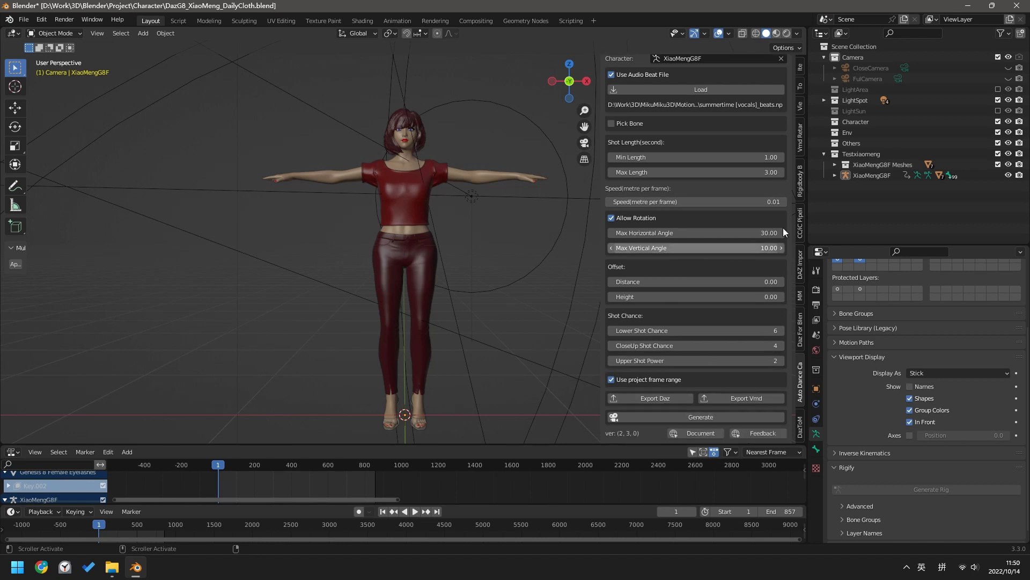
left_click(670, 417)
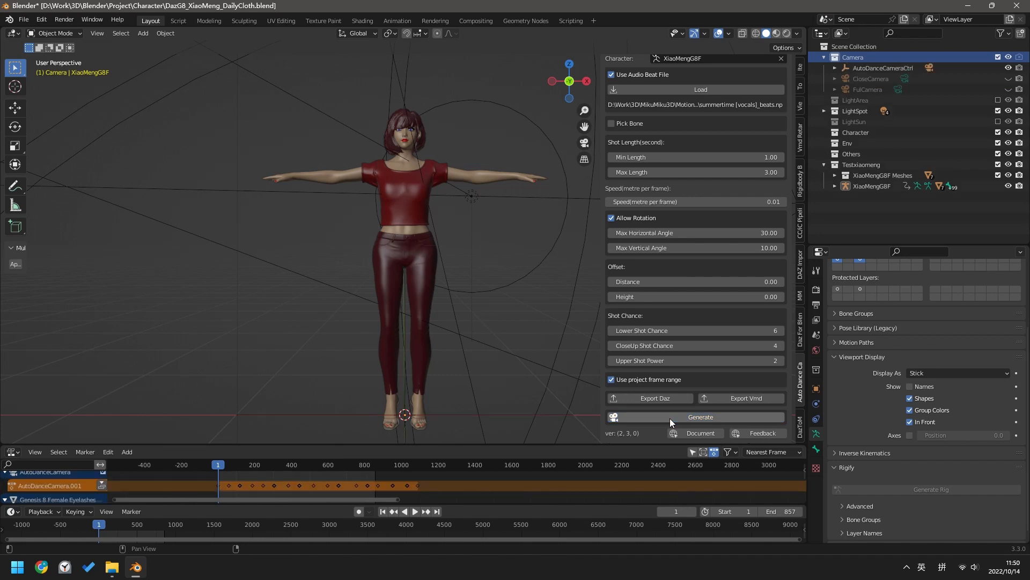
Play back the dance through the generated camera, stop it and return to the first frame.
key("space")
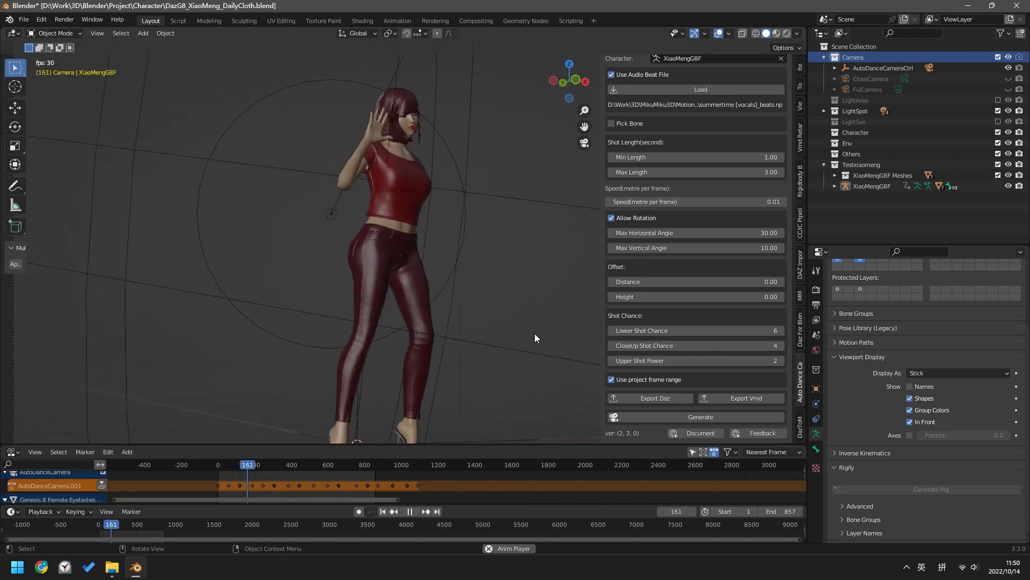
key("space")
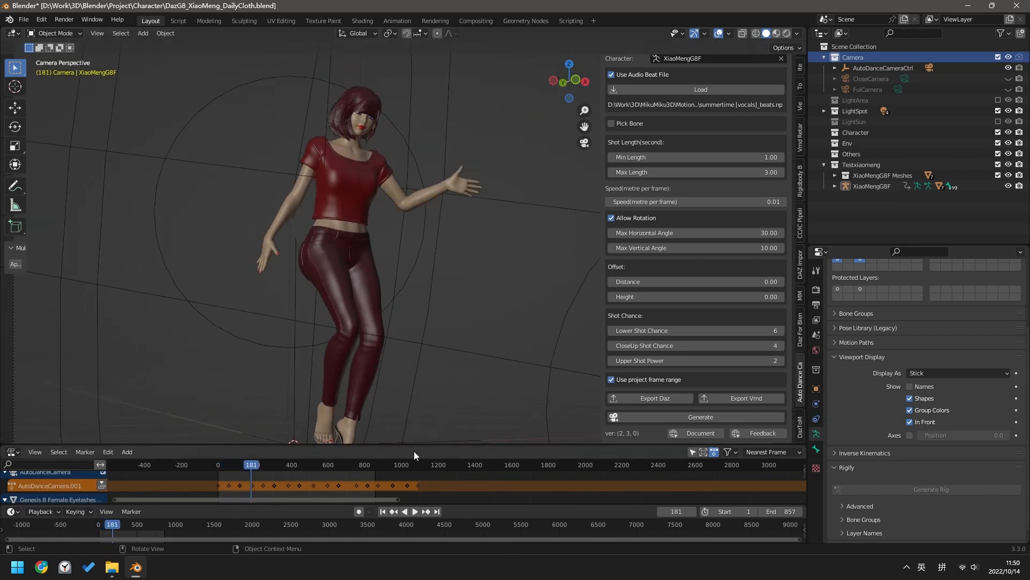
left_click(383, 511)
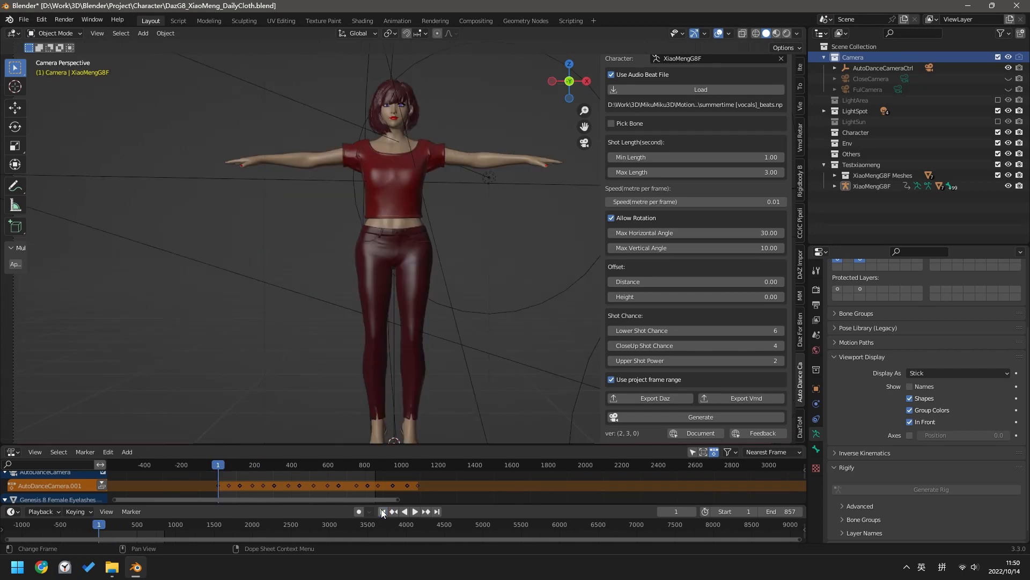
Export the AutoDanceCameraCtrl camera to Daz as SummerTime_camera.duf in the Presets MMD folder.
left_click(875, 68)
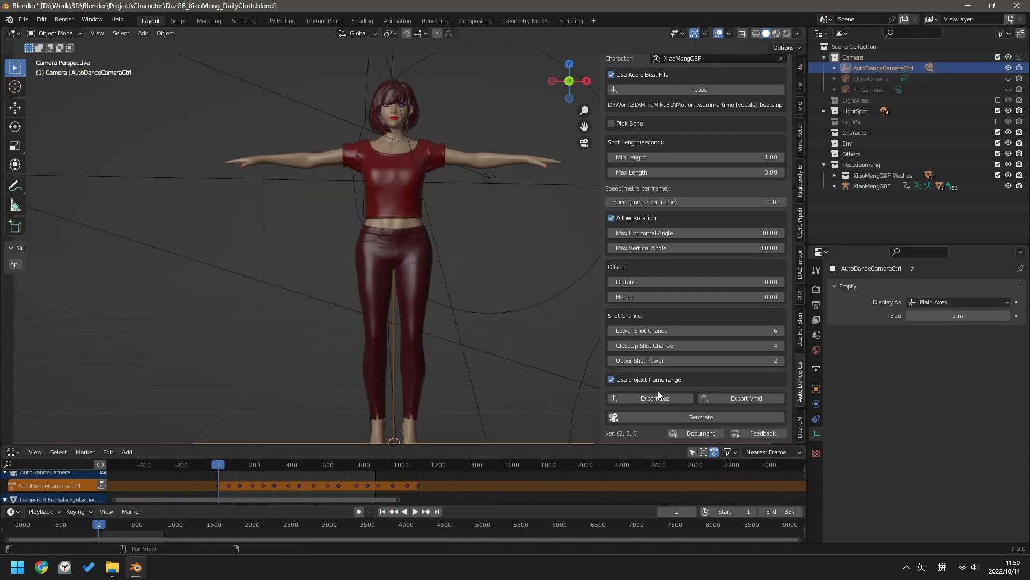
left_click(679, 398)
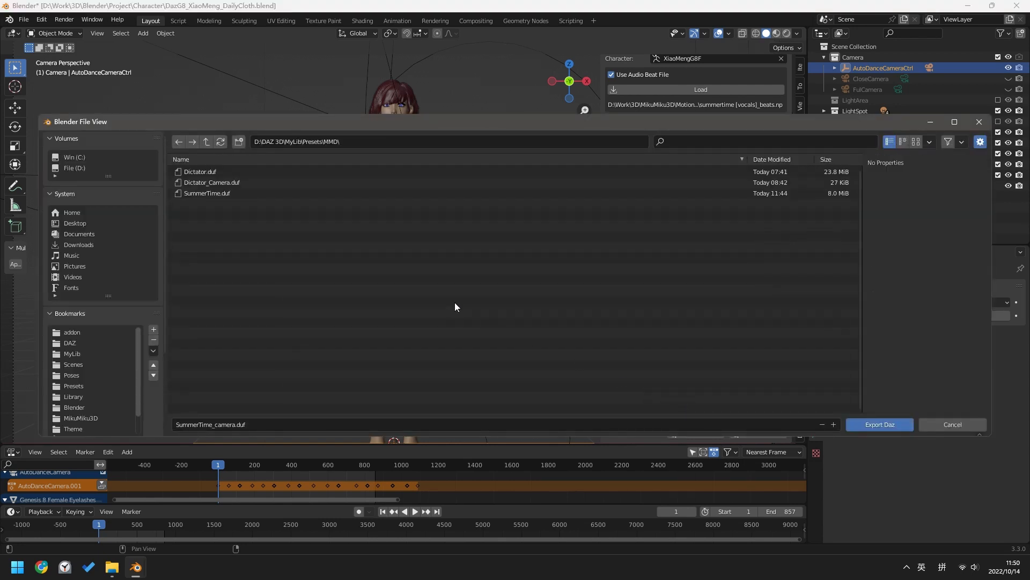
left_click(224, 426)
left_click(262, 420)
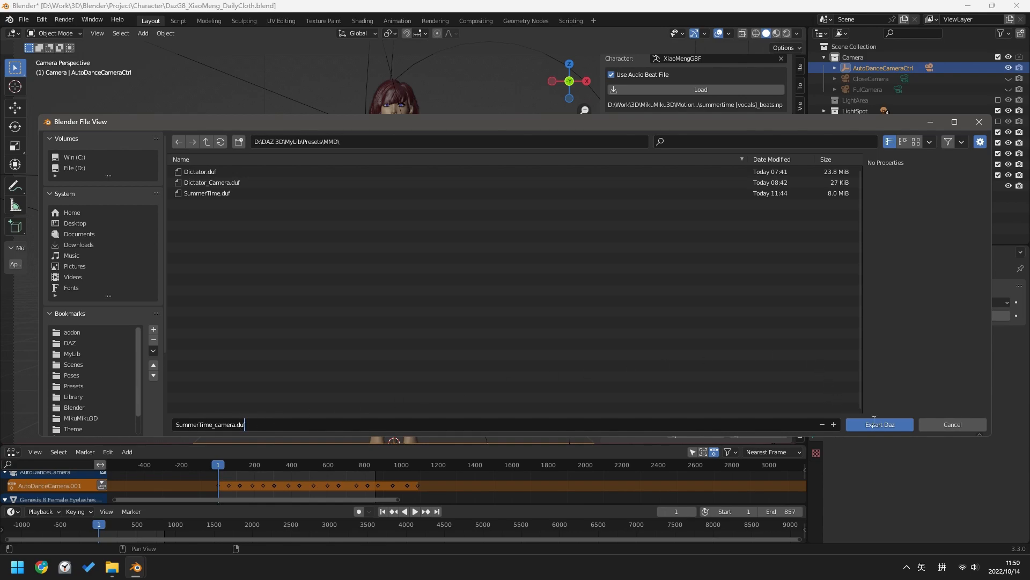
left_click(875, 424)
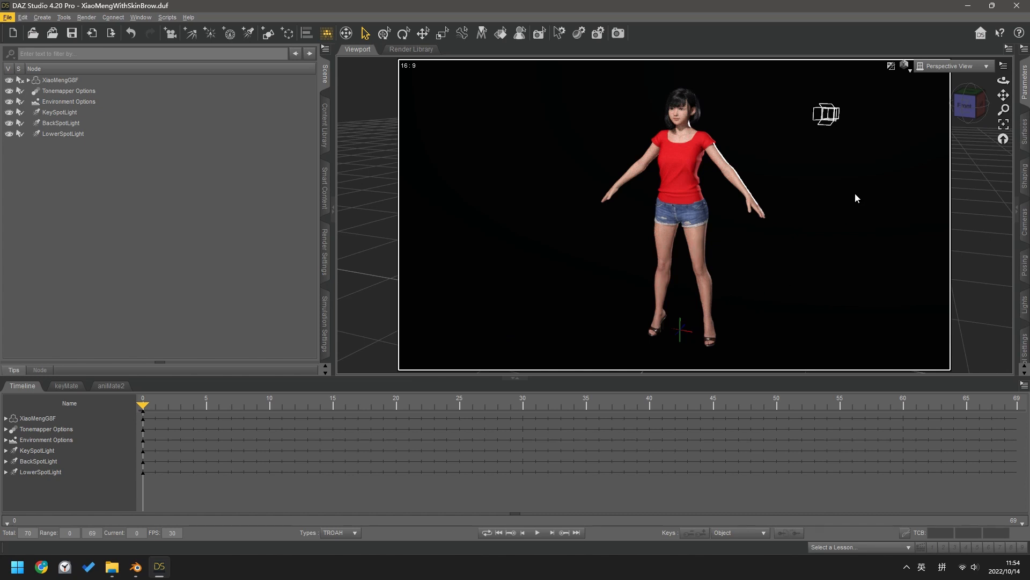
In DAZ Studio, set the viewport to Texture Shaded and select the XiaoMengG8F figure.
left_click(907, 67)
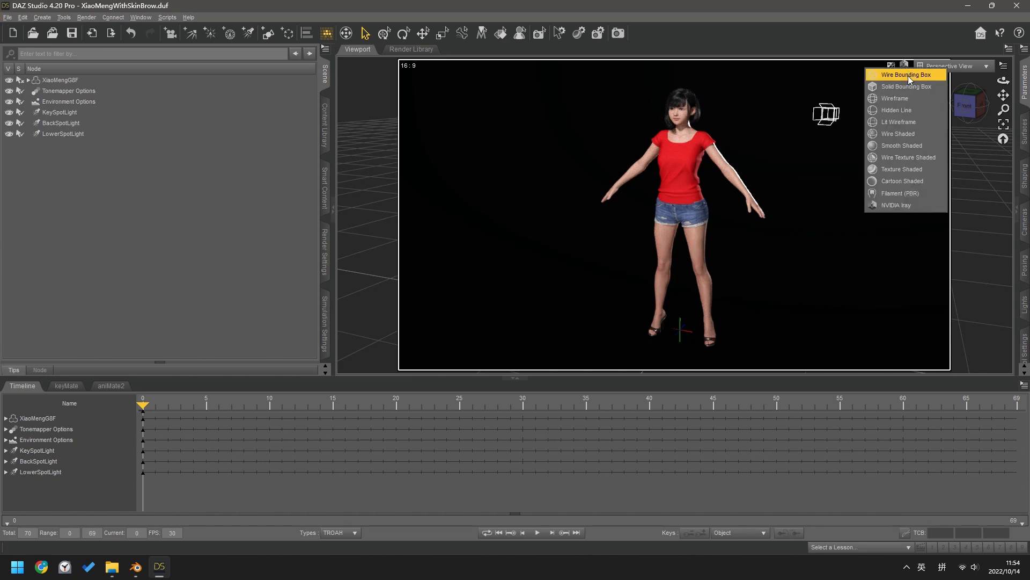
left_click(896, 171)
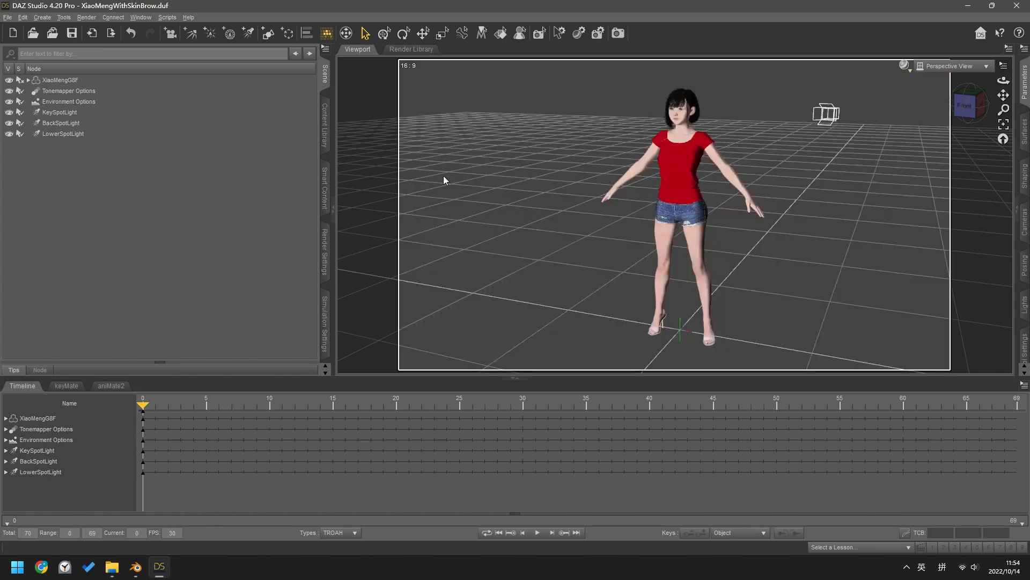
left_click(109, 79)
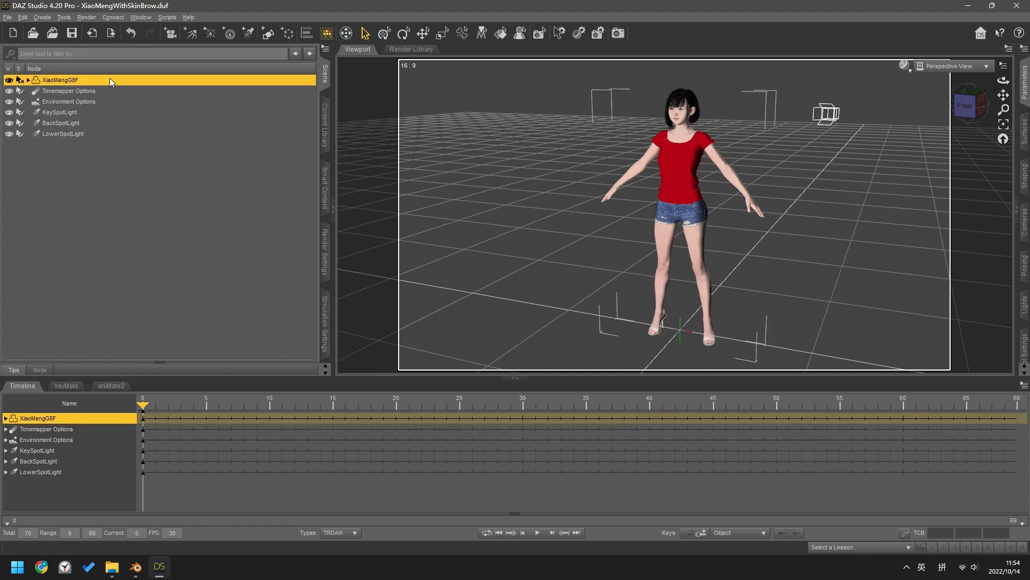
Select XiaoMengG8F's Hip bone with all its children and turn their rotation limits off.
left_click(28, 79)
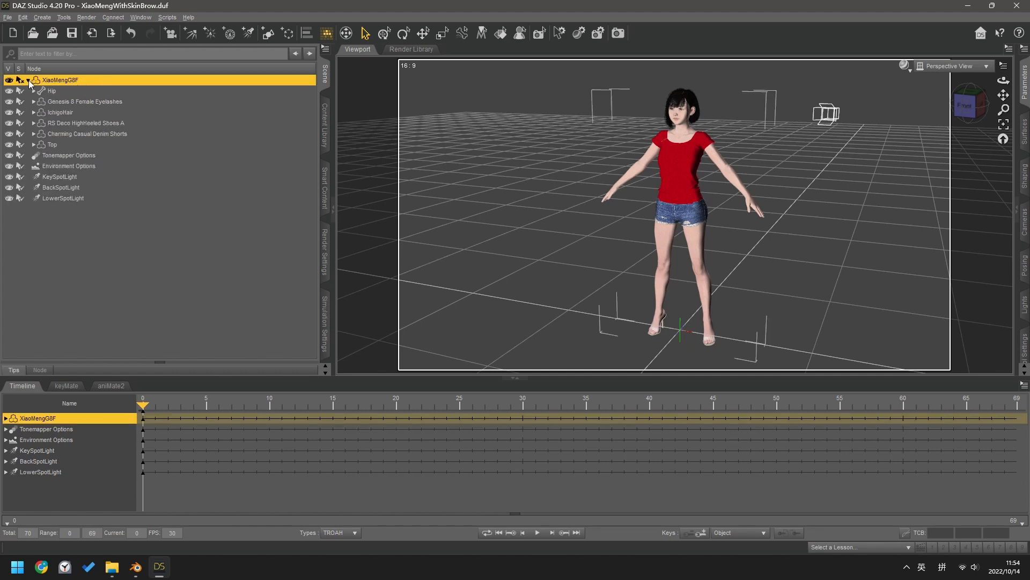
left_click(54, 91)
right_click(55, 91)
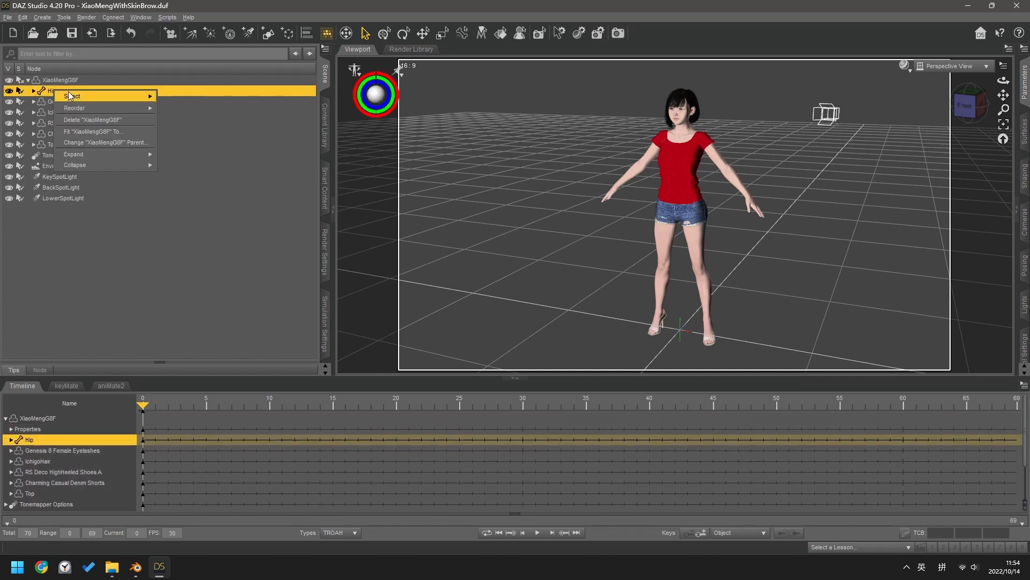
mouse_move(69, 96)
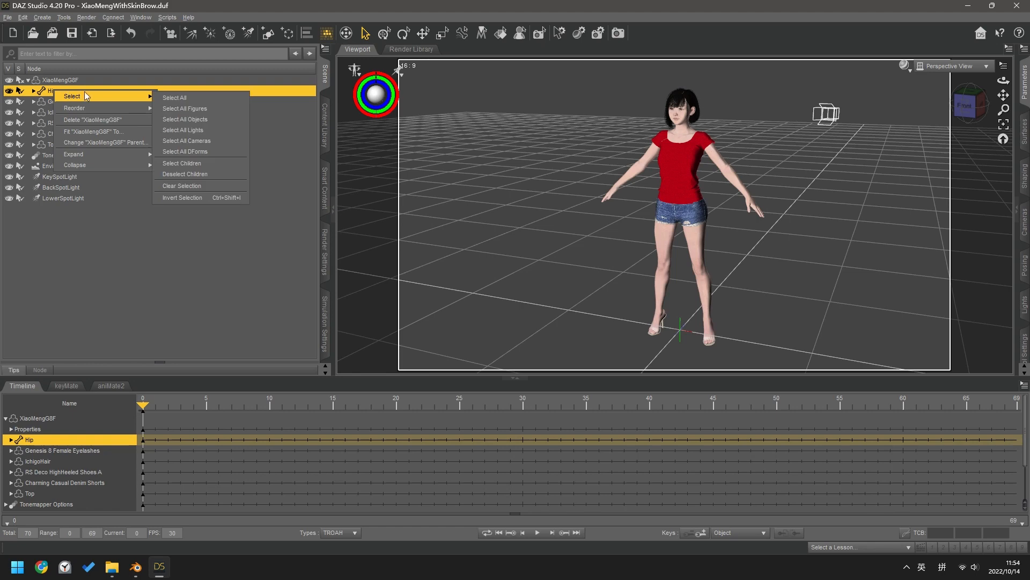
left_click(204, 164)
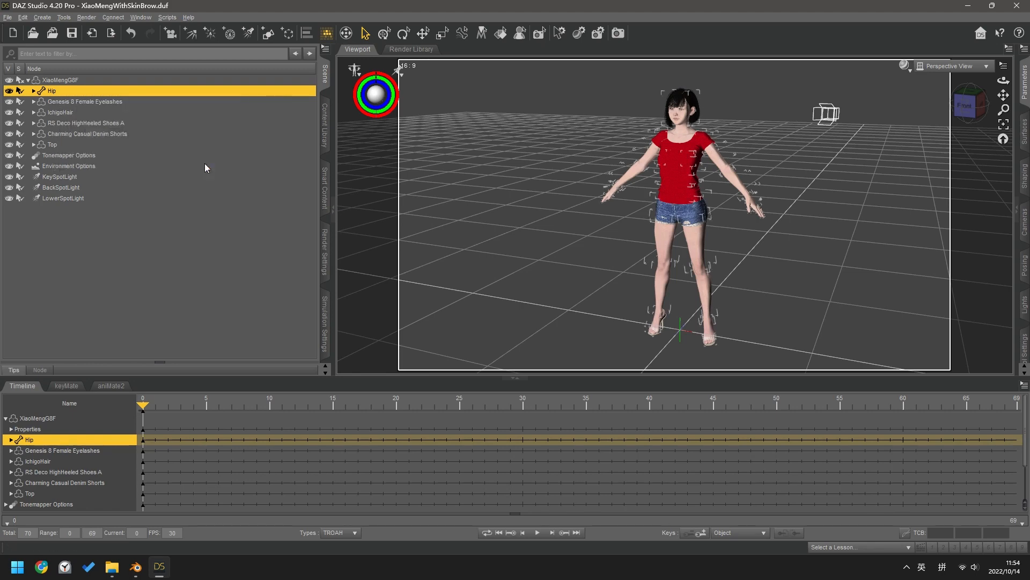
left_click(358, 78)
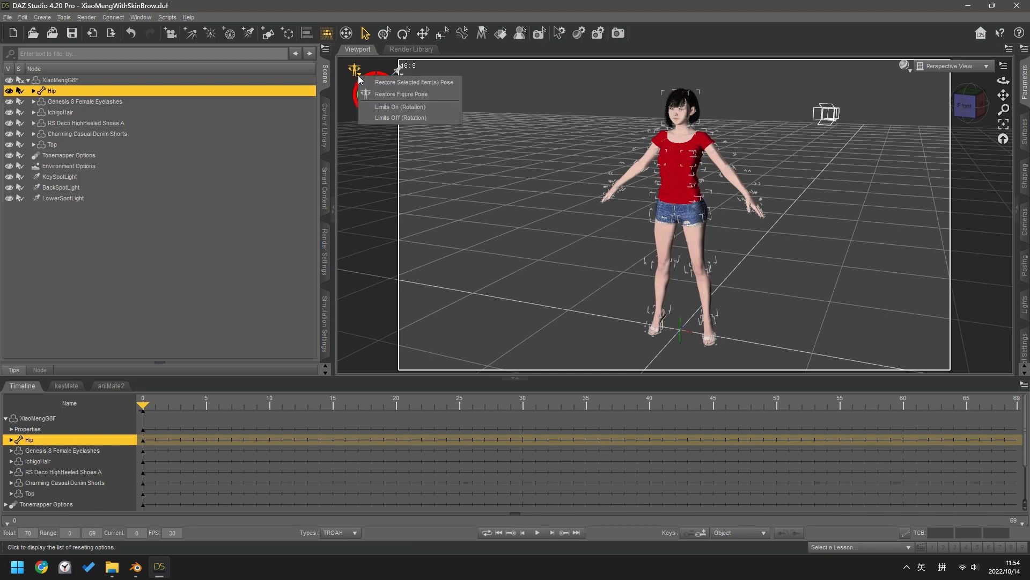
left_click(426, 118)
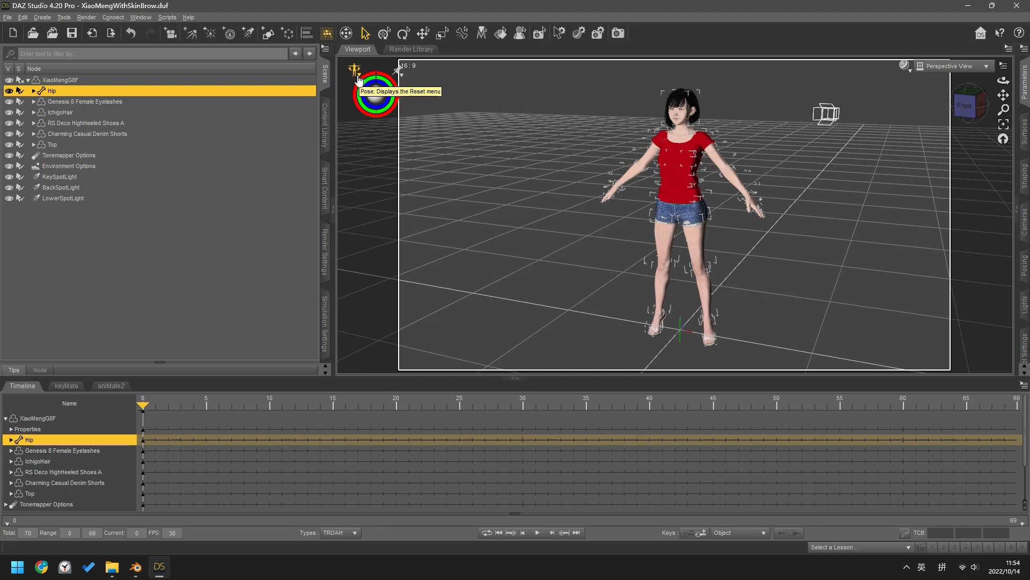
Apply the SummerTime preset from the MMD content folder to XiaoMengG8F, adding the extra frames to the timeline.
left_click(50, 83)
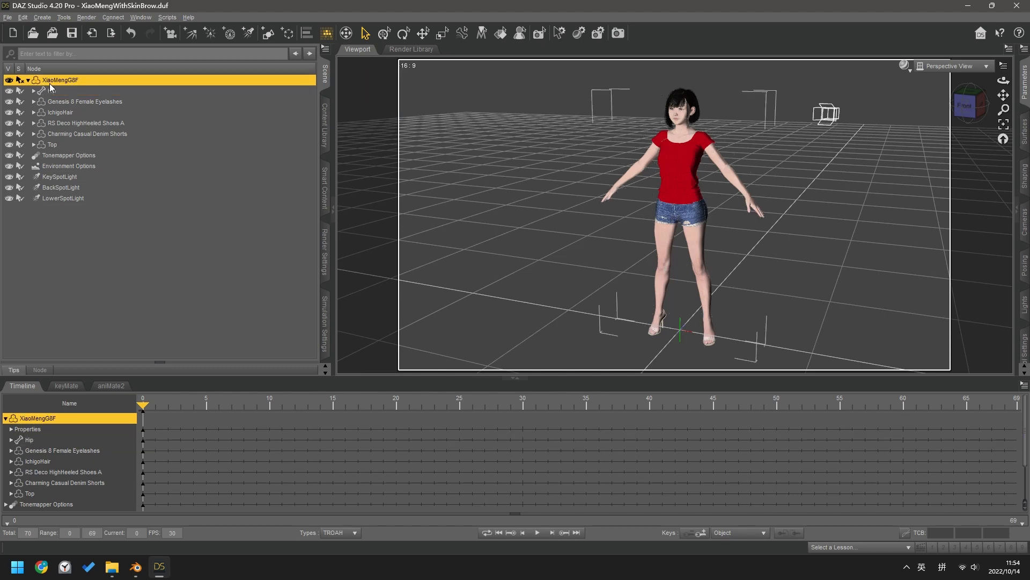
left_click(325, 143)
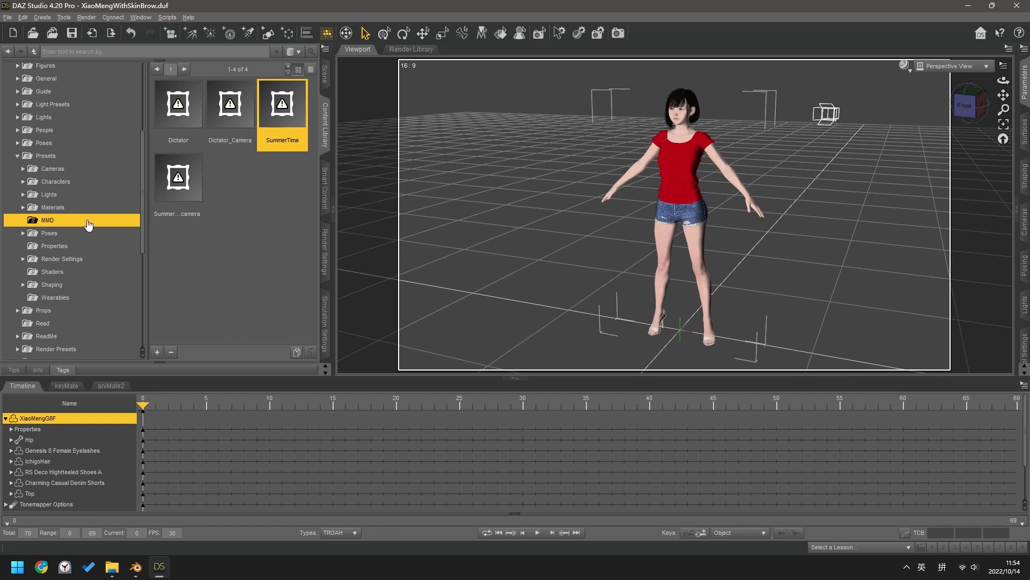
double_click(290, 118)
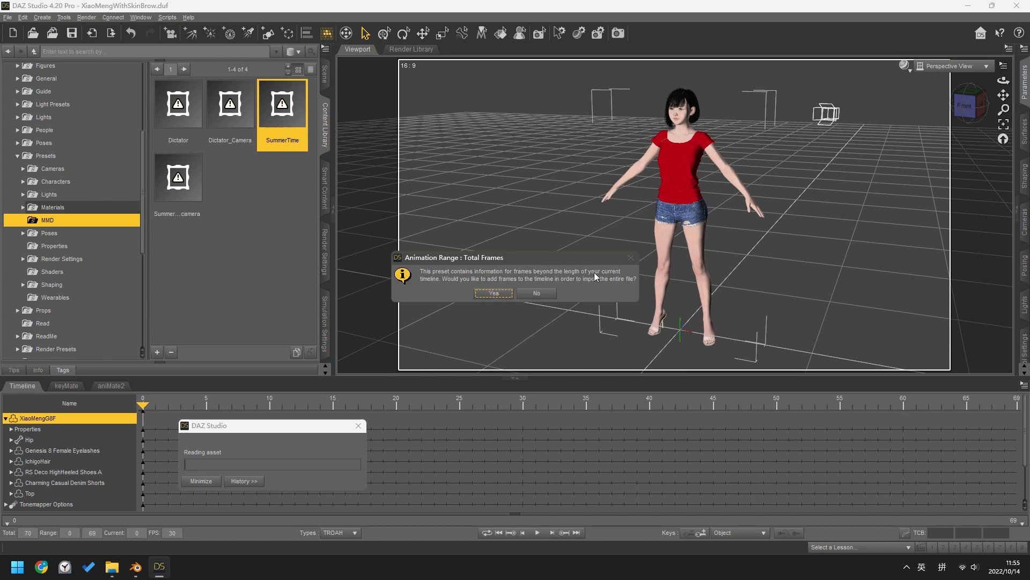
left_click(493, 294)
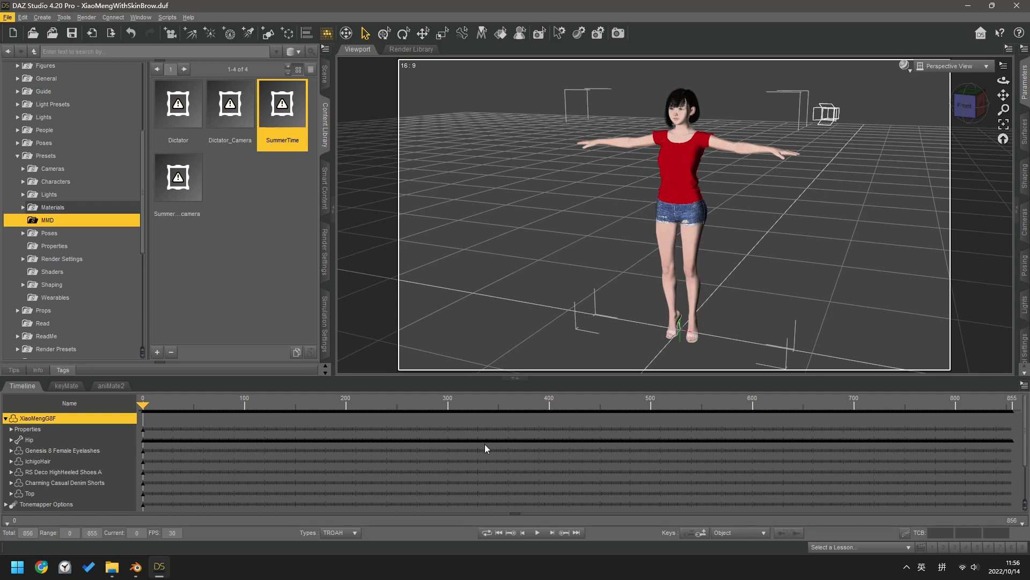
Play the imported dance briefly, stop it and take a closer look at the figure's torso and shorts.
left_click(536, 533)
left_click(536, 533)
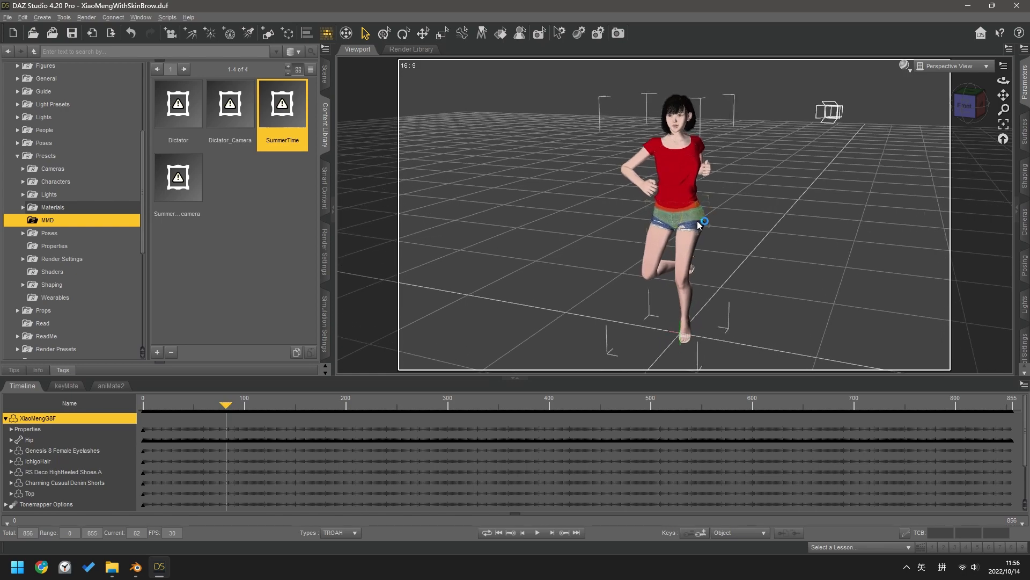
scroll(696, 230, "up", 5)
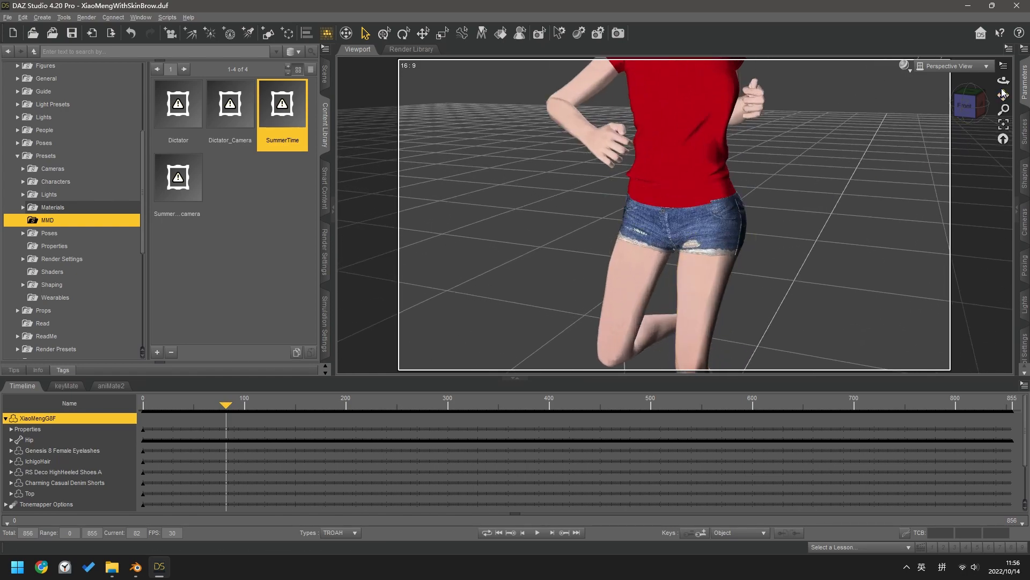
Frame the whole figure in the viewport and return the timeline to frame 0.
left_click_drag(1004, 94, 984, 237)
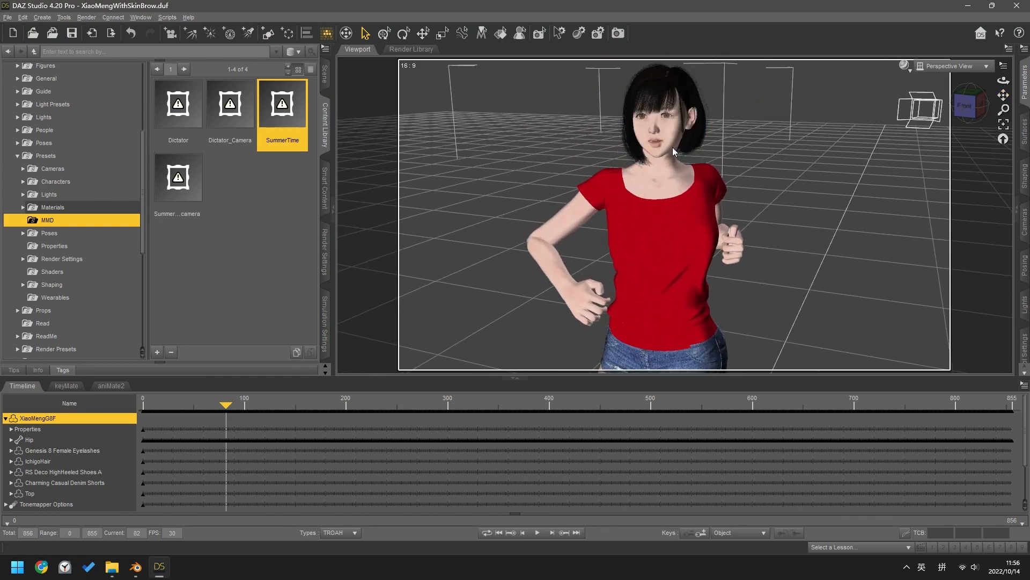
scroll(667, 170, "down", 10)
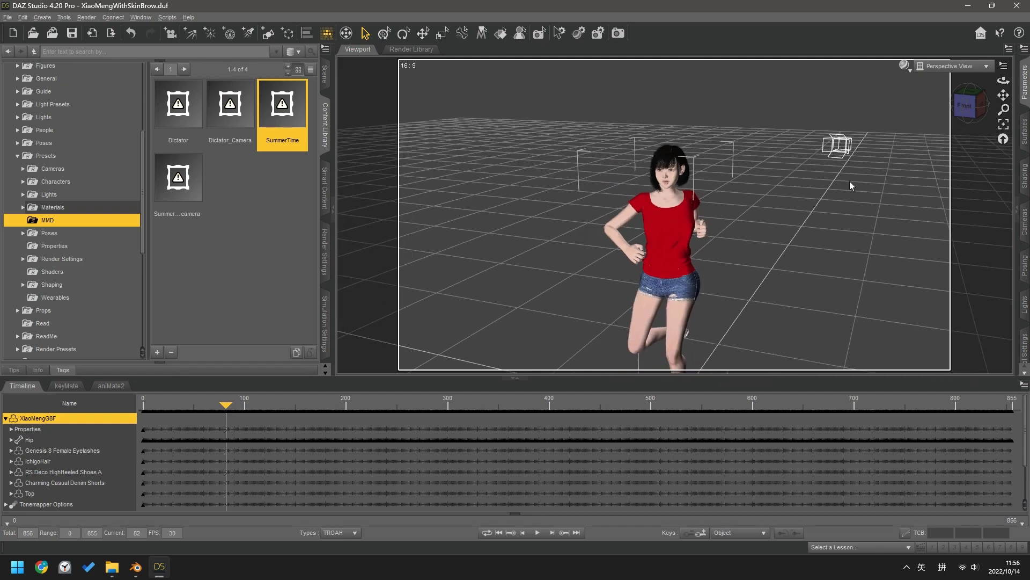
left_click_drag(1004, 96, 1003, 62)
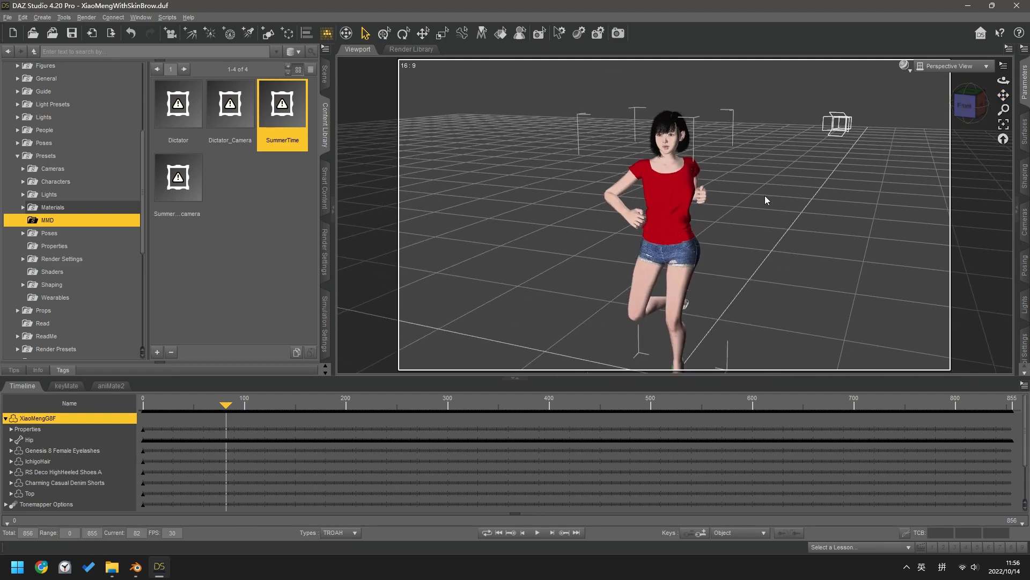
scroll(765, 195, "down", 4)
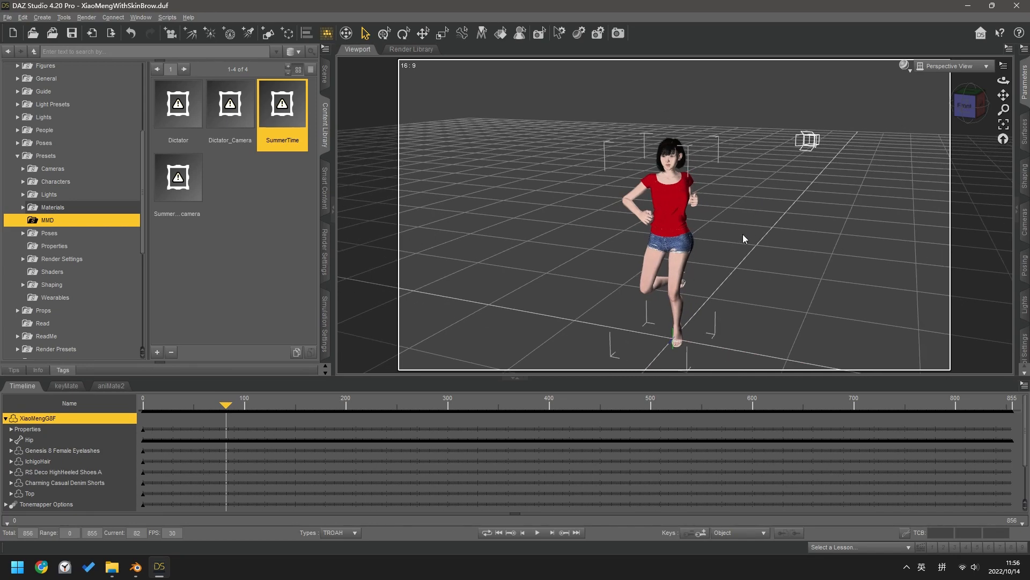
left_click(499, 532)
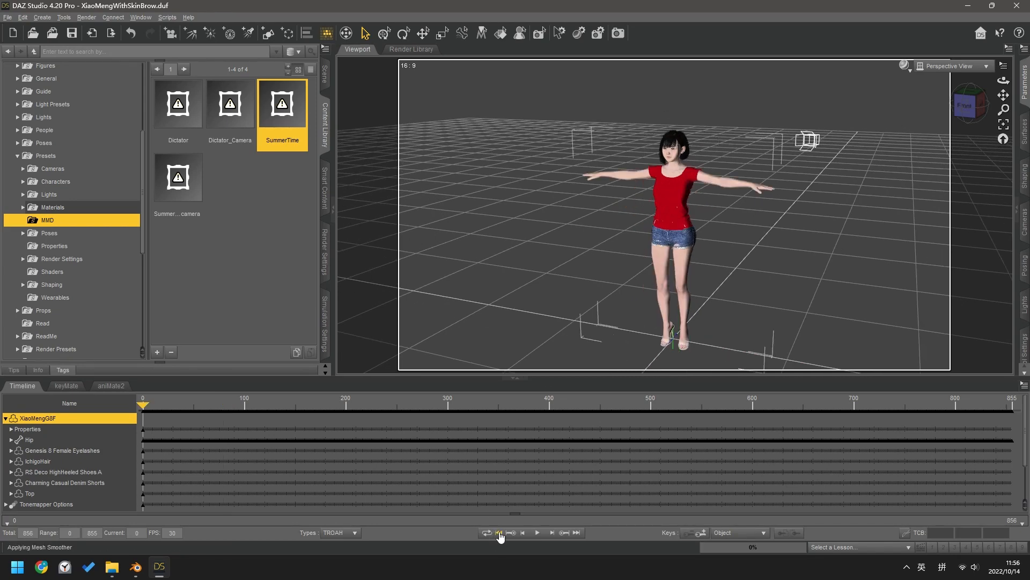
Deselect XiaoMengG8F and create a new camera named Camera with the default settings.
left_click(324, 74)
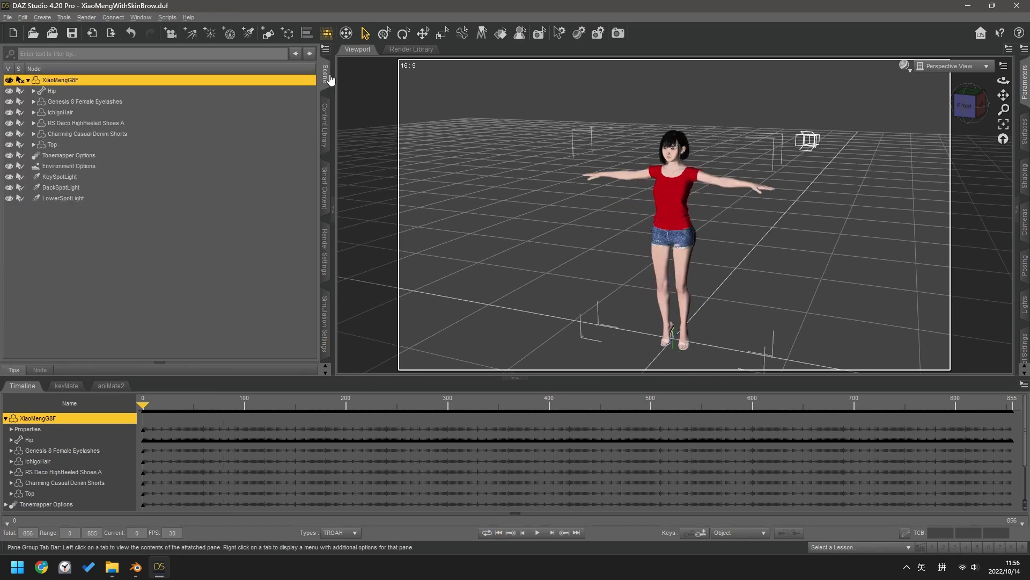
left_click(76, 253)
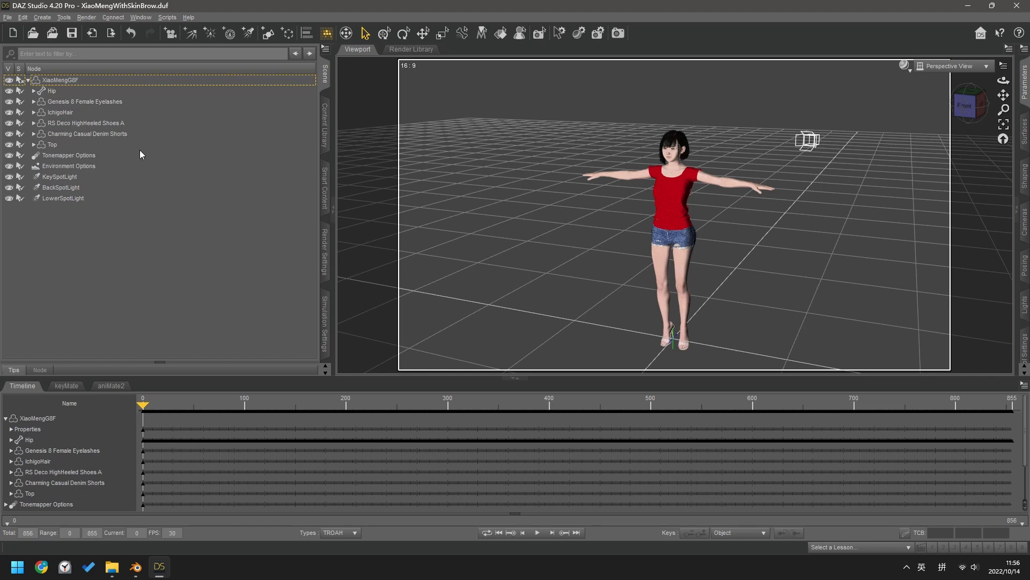
left_click(170, 33)
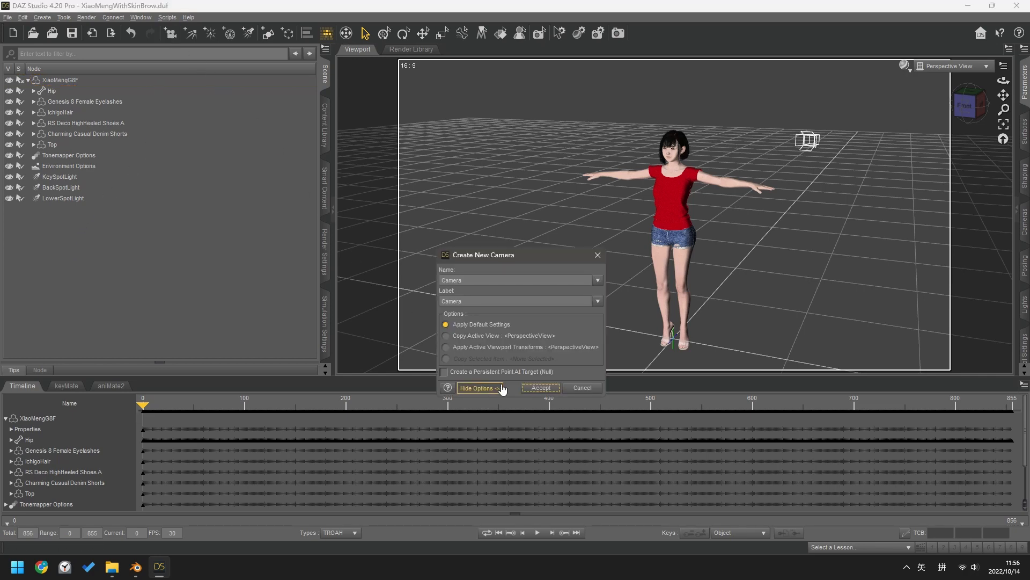
left_click(539, 388)
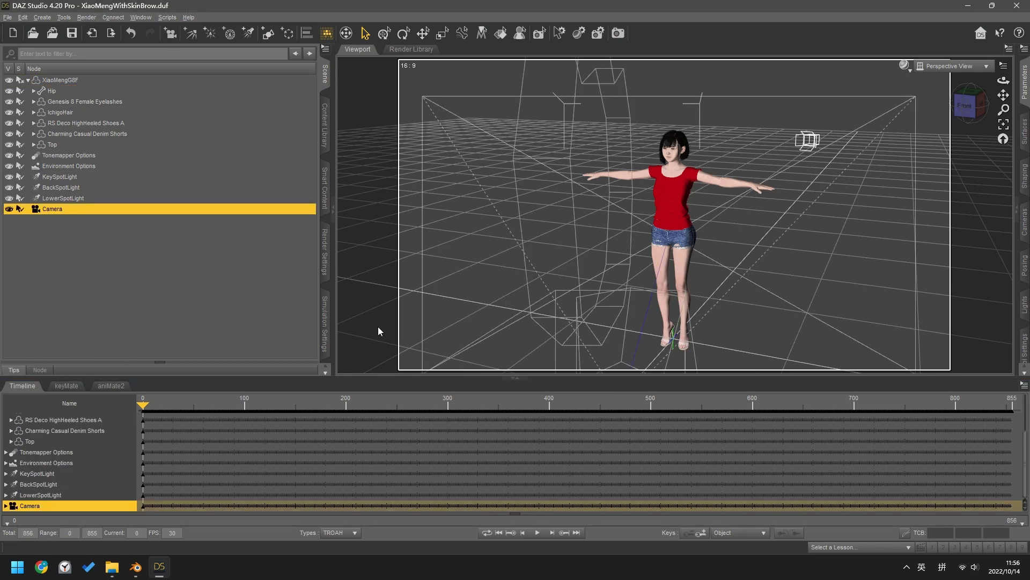
Apply the SummerTime camera preset from the MMD folder to the new camera, adding the extra frames, and view the scene through Camera.
left_click(325, 127)
left_click(188, 191)
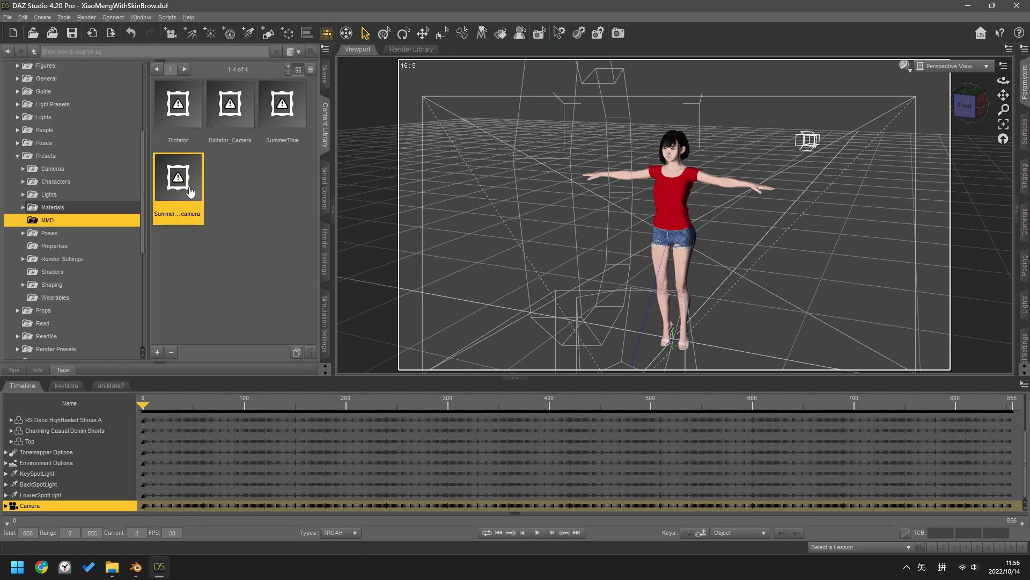
double_click(189, 191)
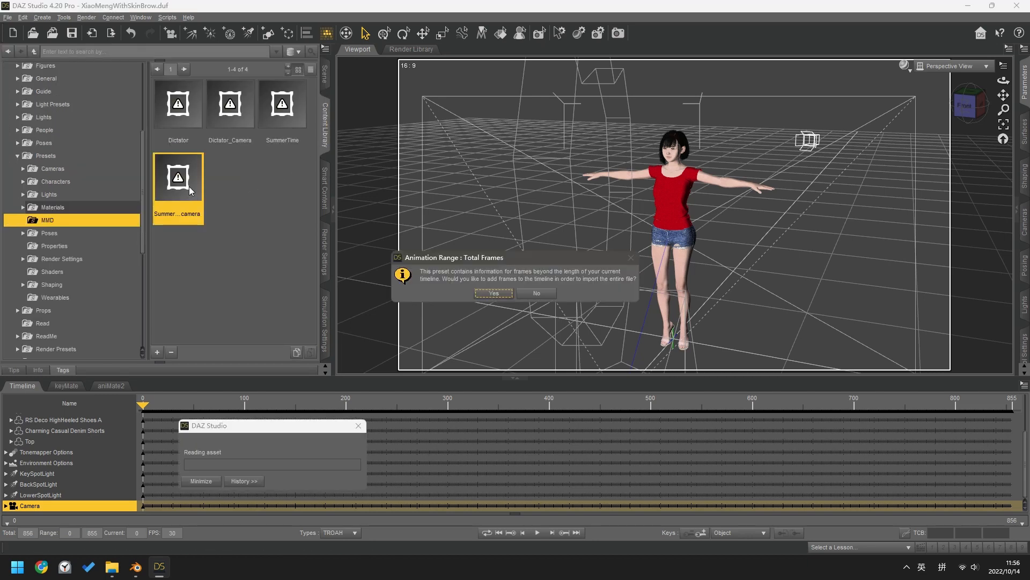
left_click(493, 293)
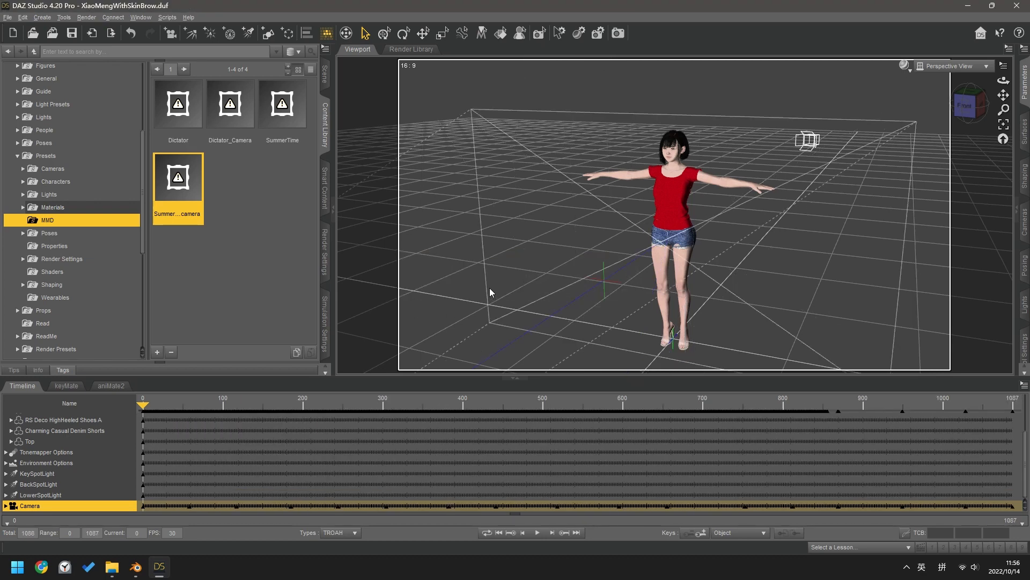
left_click(947, 66)
left_click(925, 155)
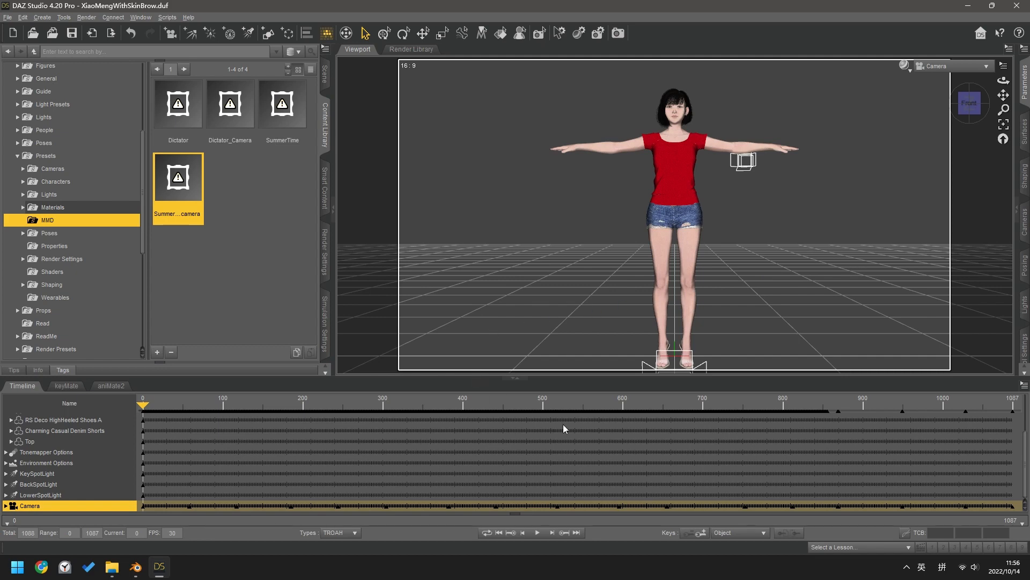
Select all of Camera's item keys on the timeline and set their interpolation type to Linear.
left_click(905, 535)
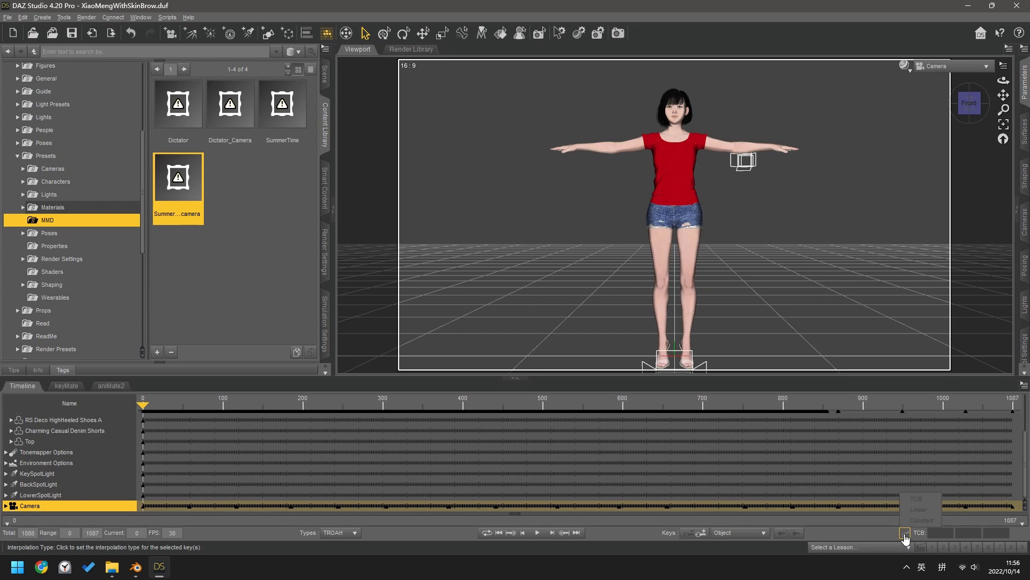
left_click(877, 533)
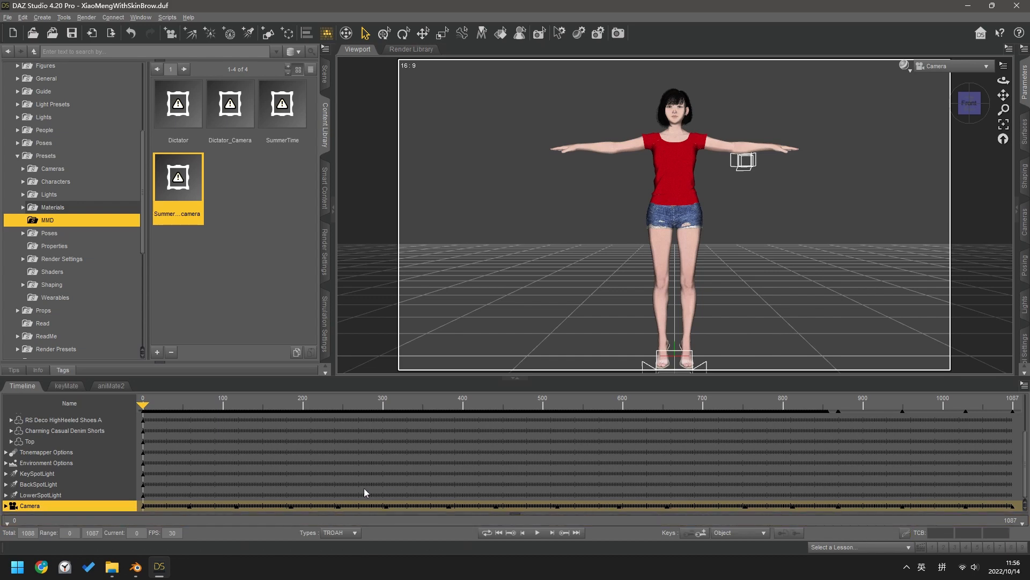
right_click(110, 513)
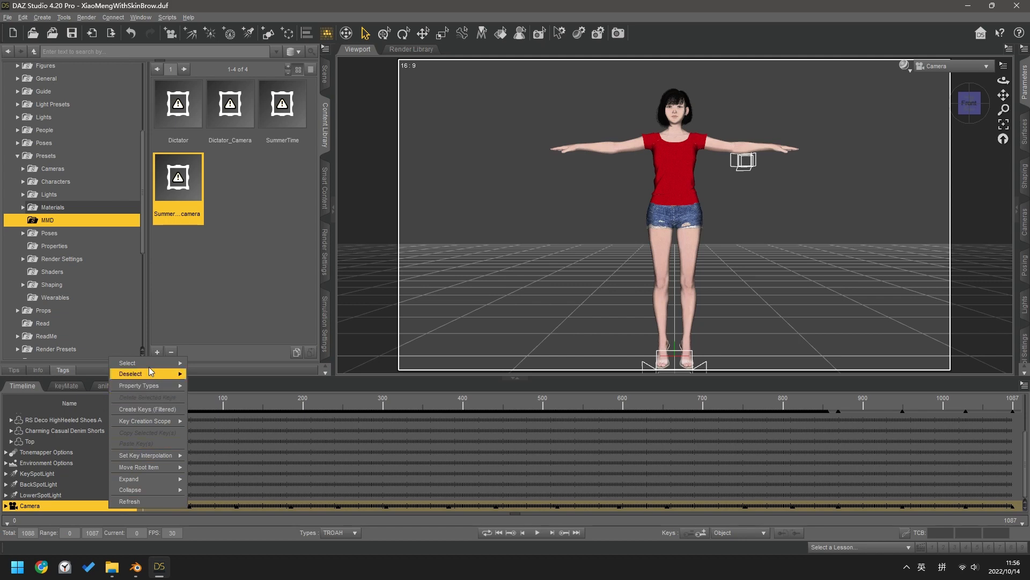
mouse_move(140, 362)
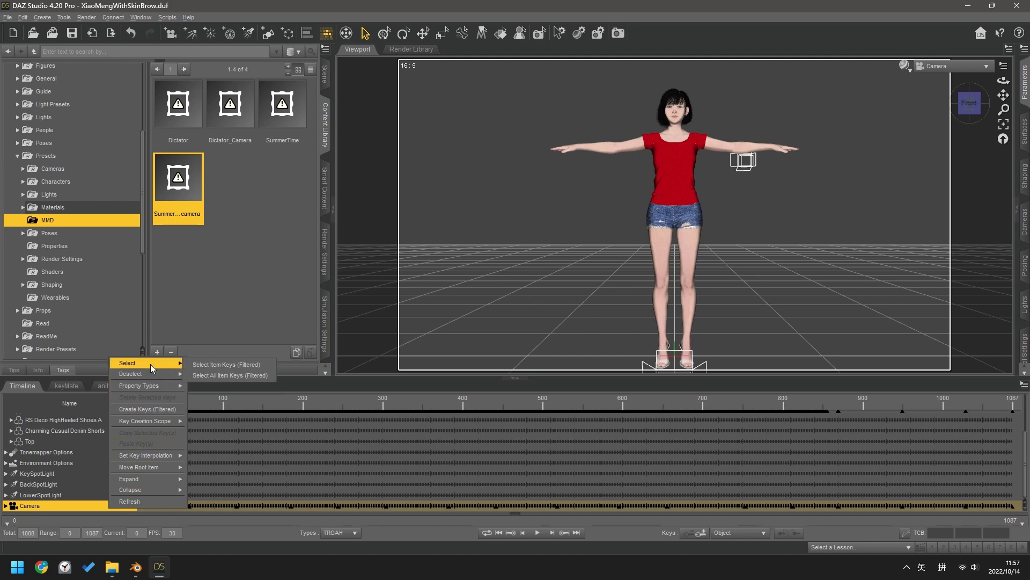
left_click(232, 365)
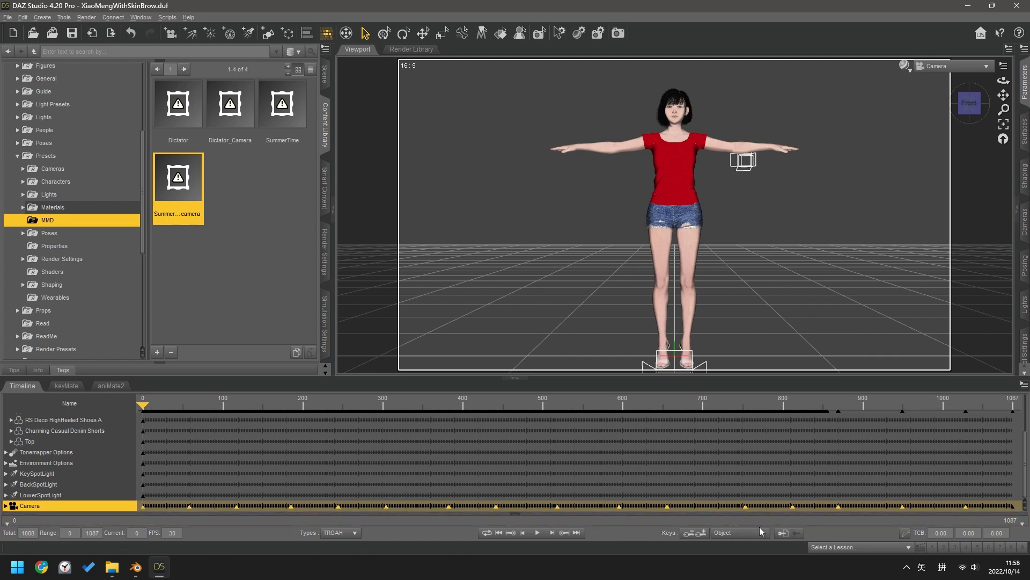
left_click(905, 533)
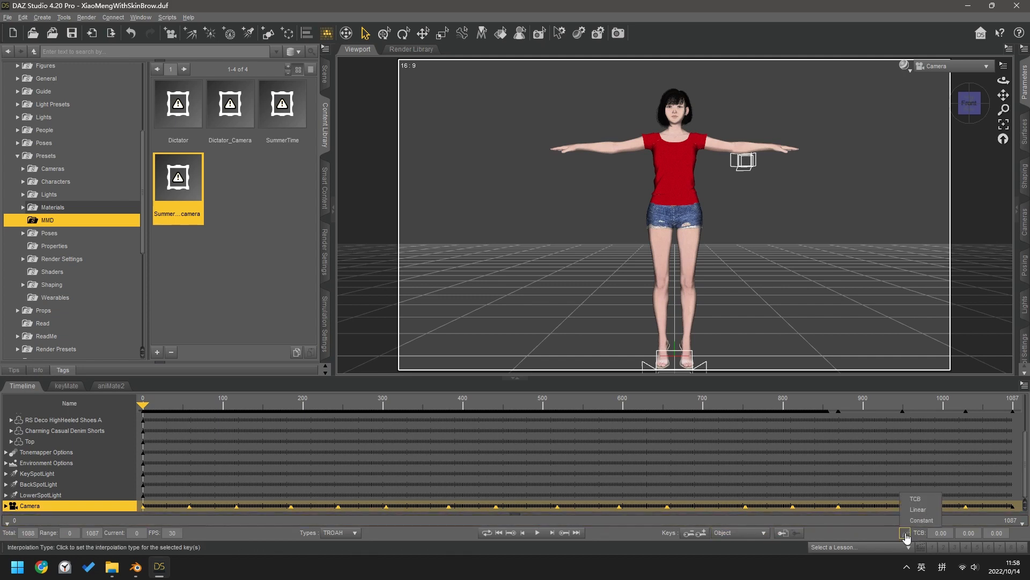
left_click(907, 510)
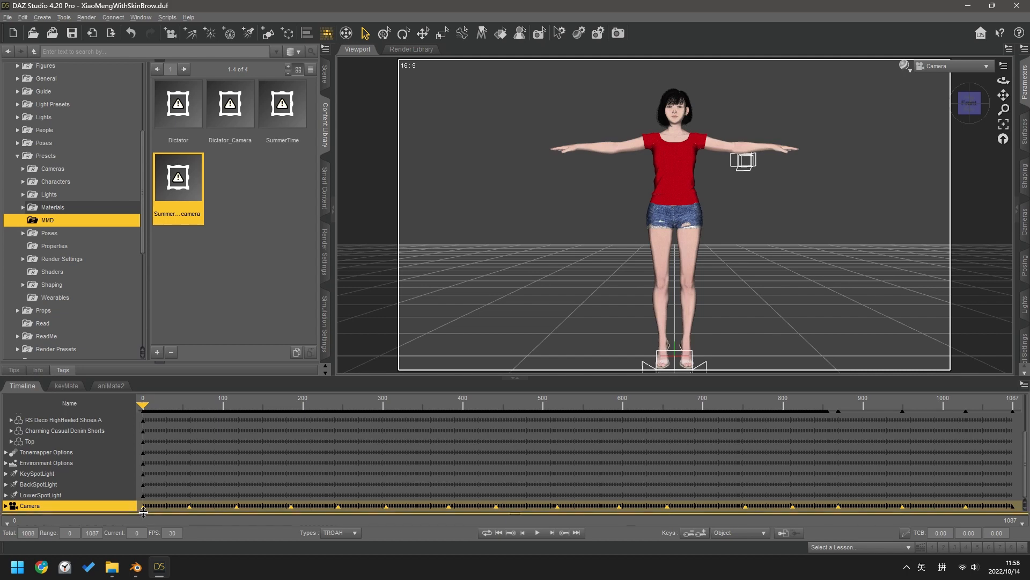
left_click(172, 483)
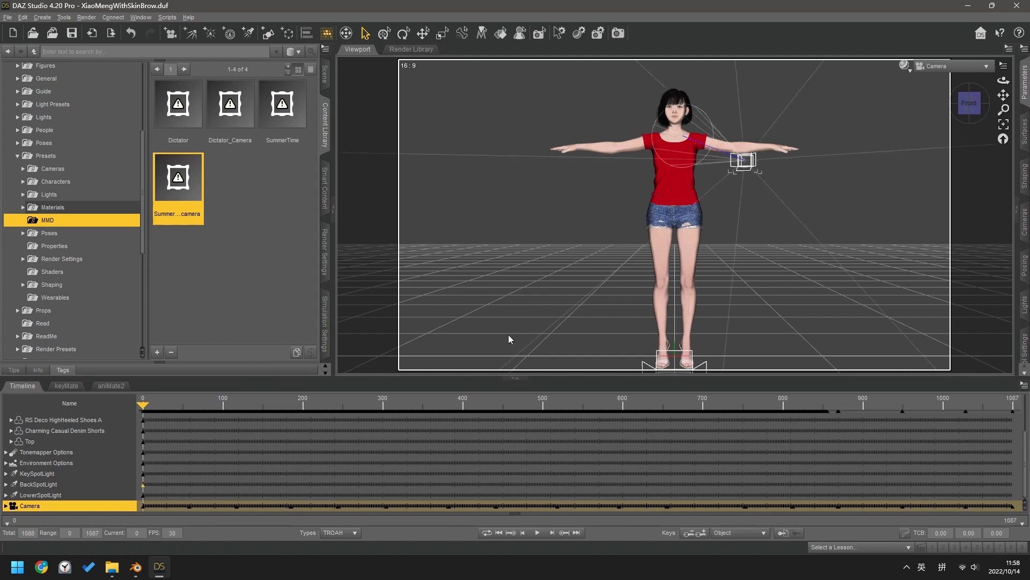
Play the dance through Camera, stop it with the arms raised around frame 221, and switch the viewport to a rendered preview.
left_click(537, 533)
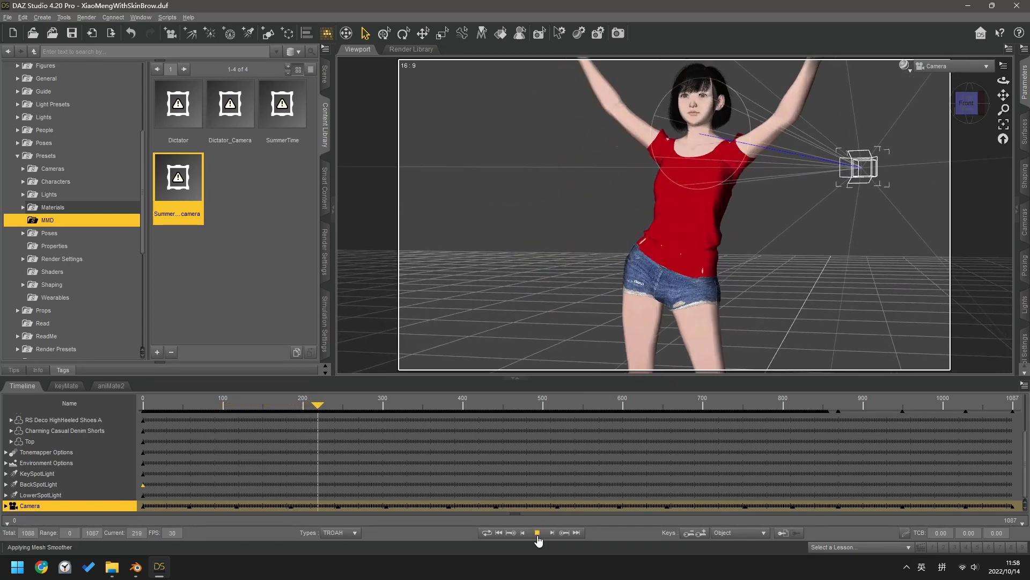
left_click(537, 532)
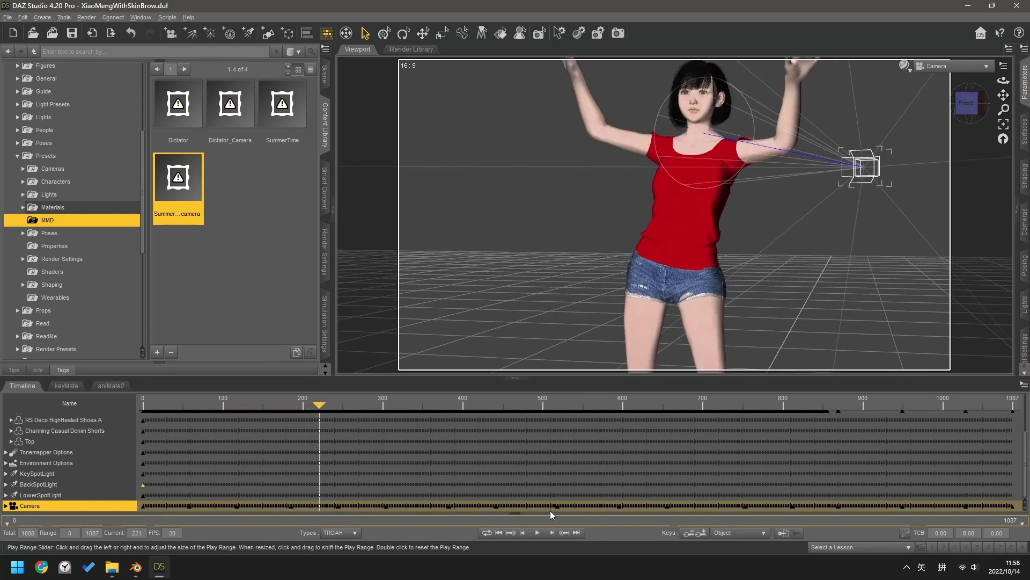
left_click(905, 65)
left_click(900, 193)
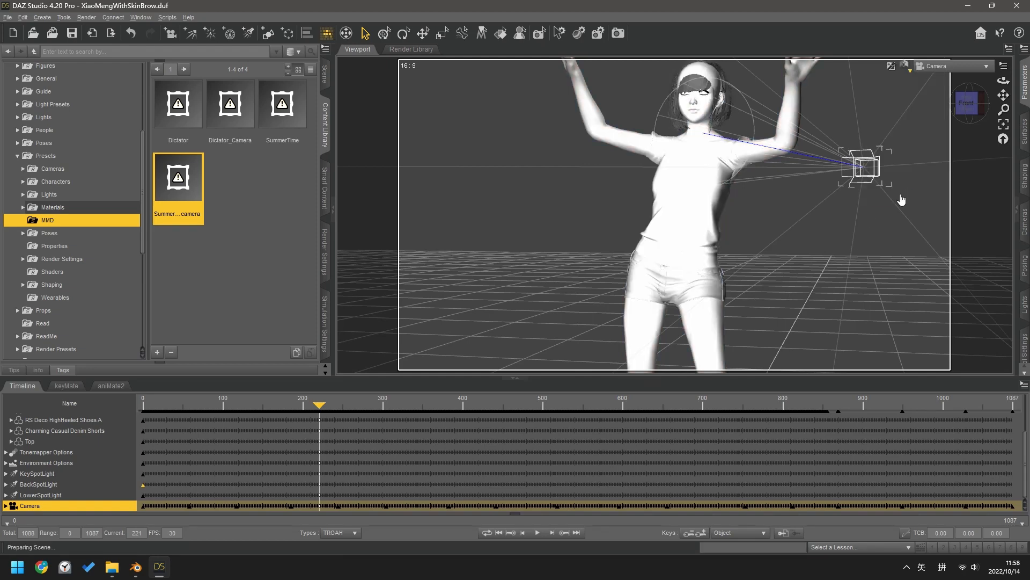